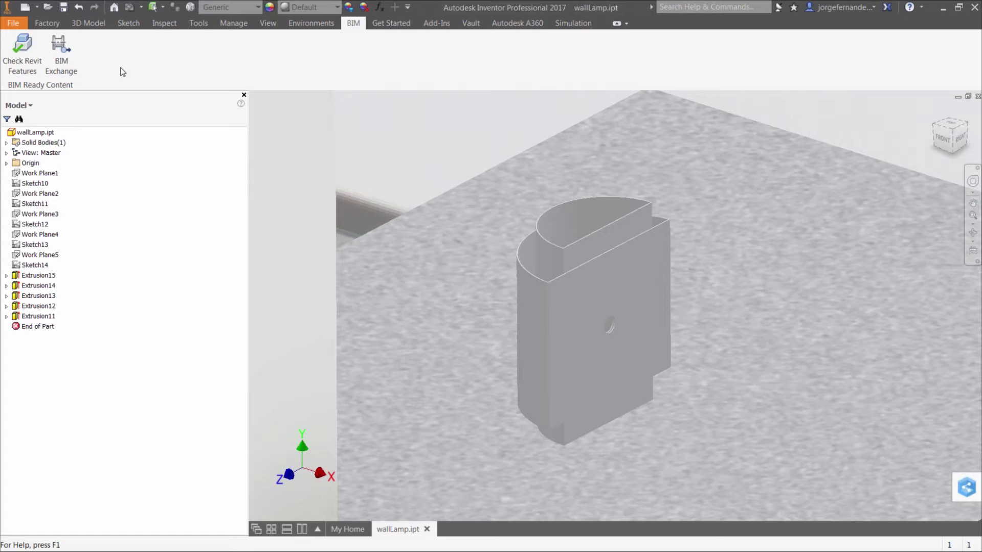
Step: Enter the BIM Exchange environment for the wall lamp and review the shape options for a cable tray connector
left_click(62, 53)
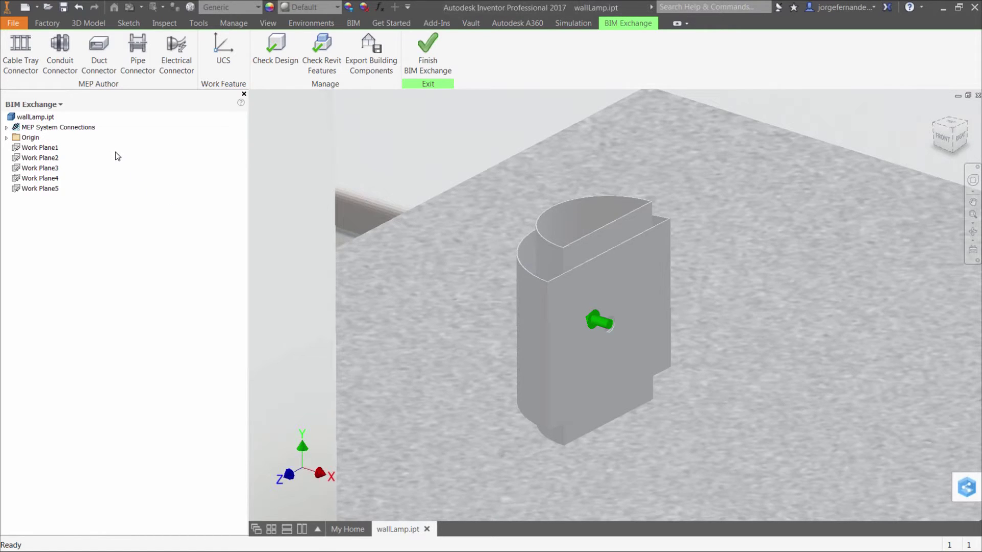
left_click(32, 63)
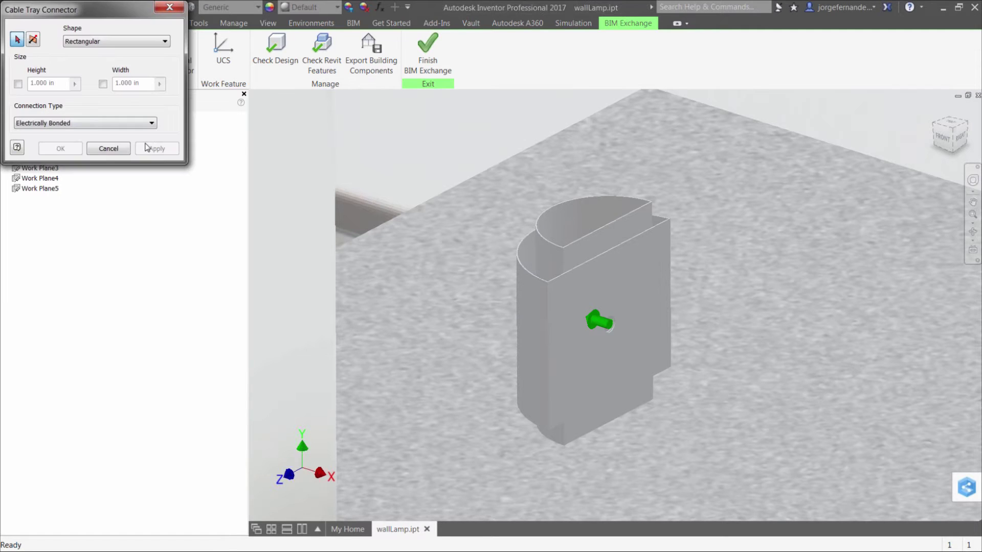
left_click(124, 42)
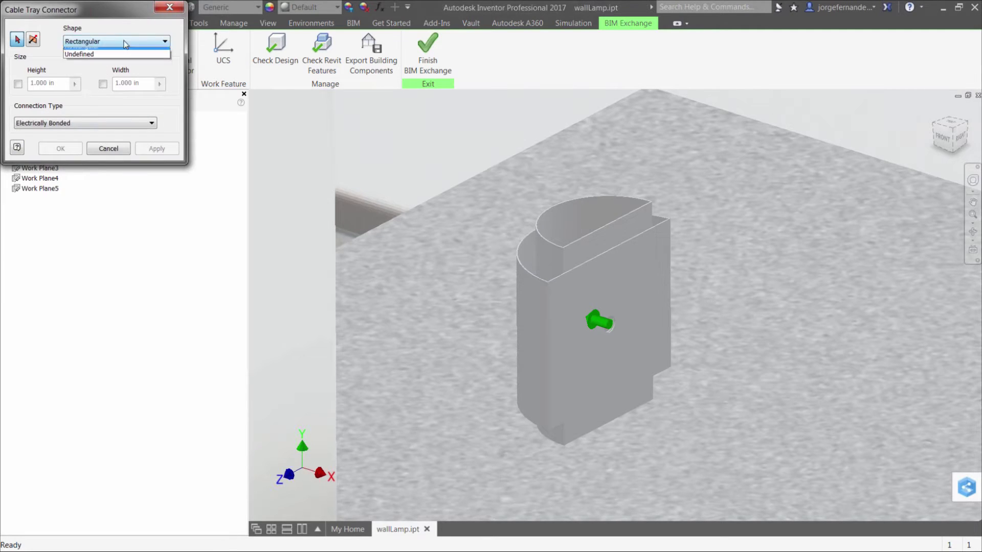
left_click(128, 25)
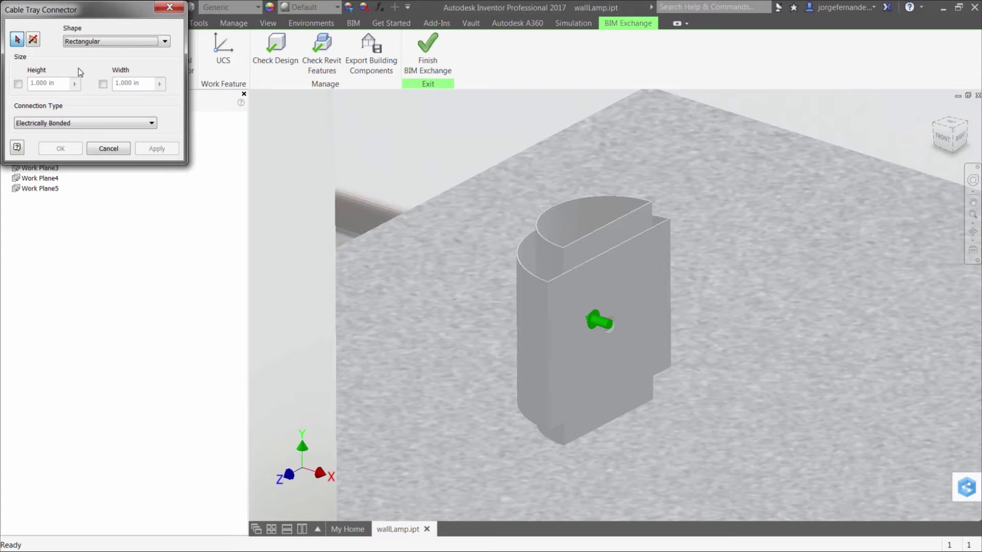
left_click(169, 6)
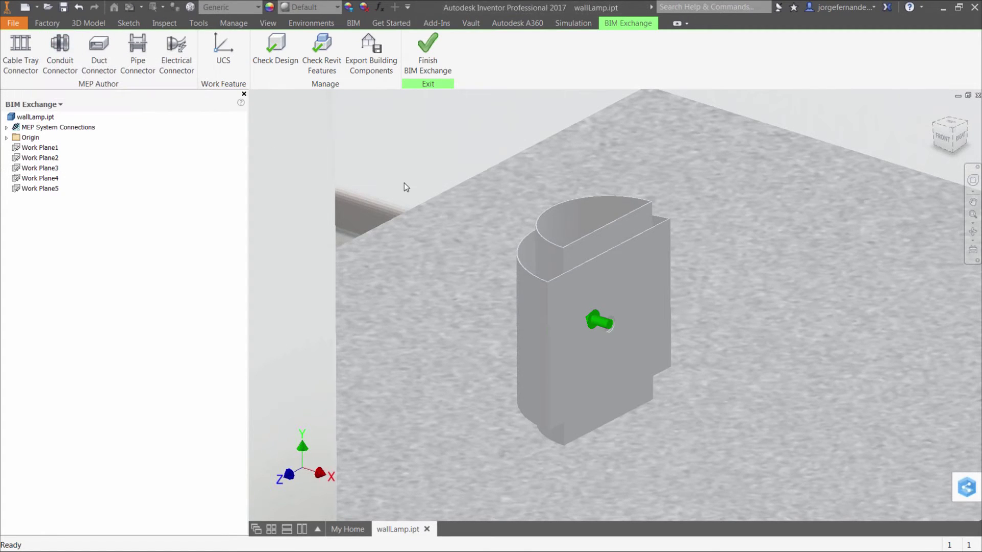
Step: Examine the electrical connector settings, including the system types available for the lamp's existing connector
left_click(180, 53)
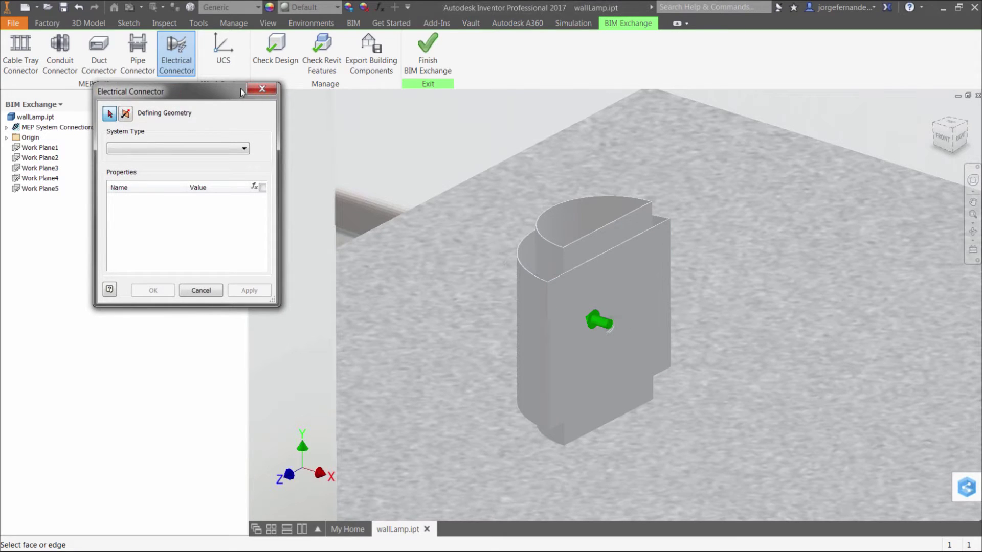
left_click(262, 89)
left_click(6, 127)
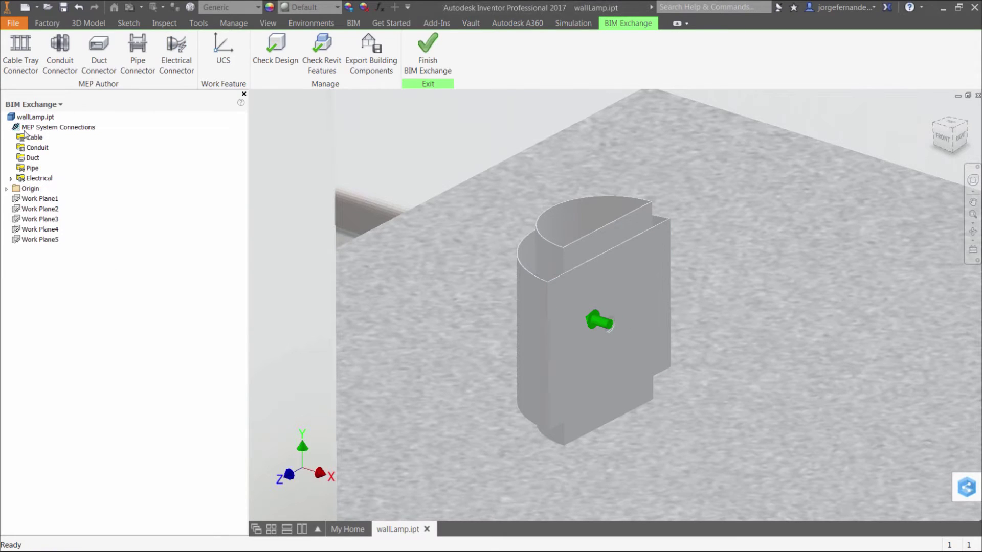
left_click(11, 178)
double_click(34, 189)
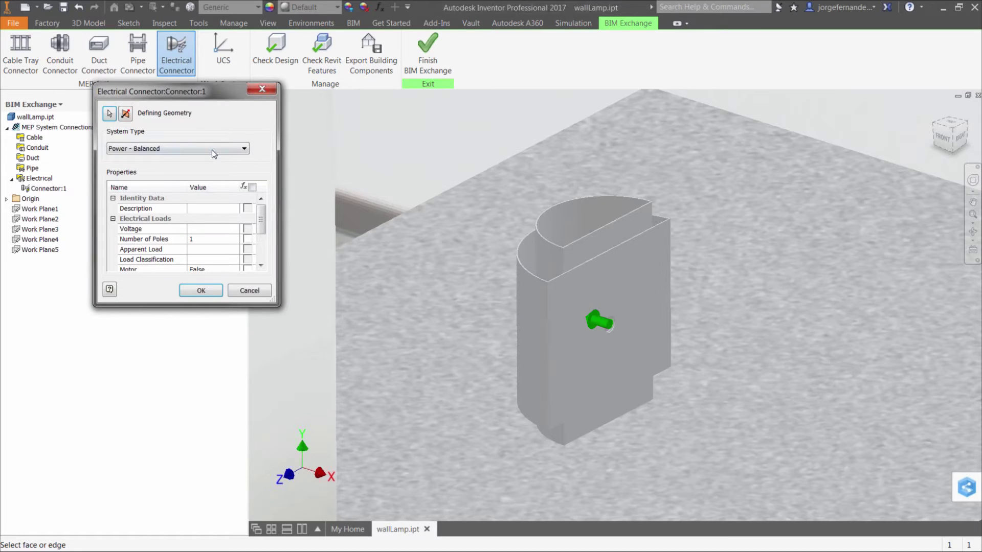
left_click(213, 149)
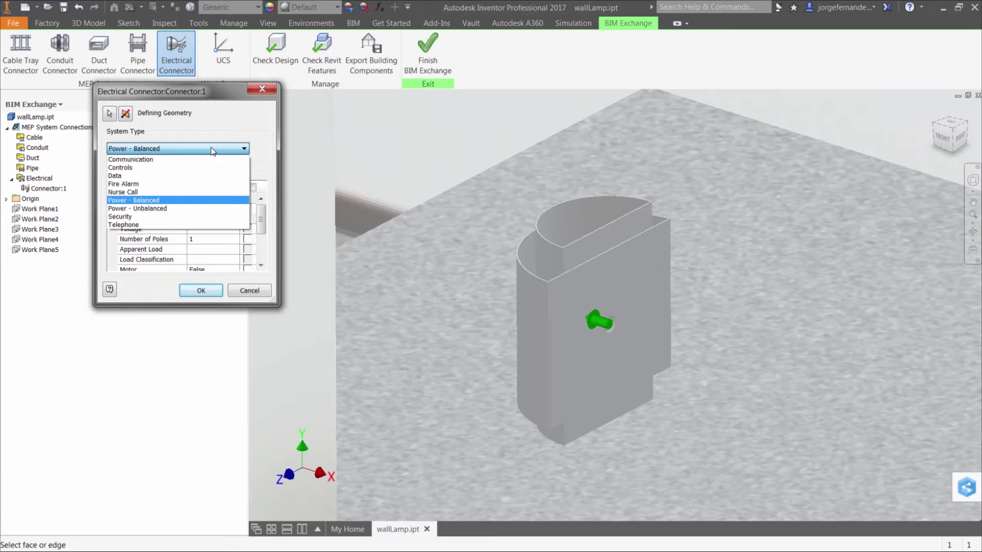
left_click(225, 149)
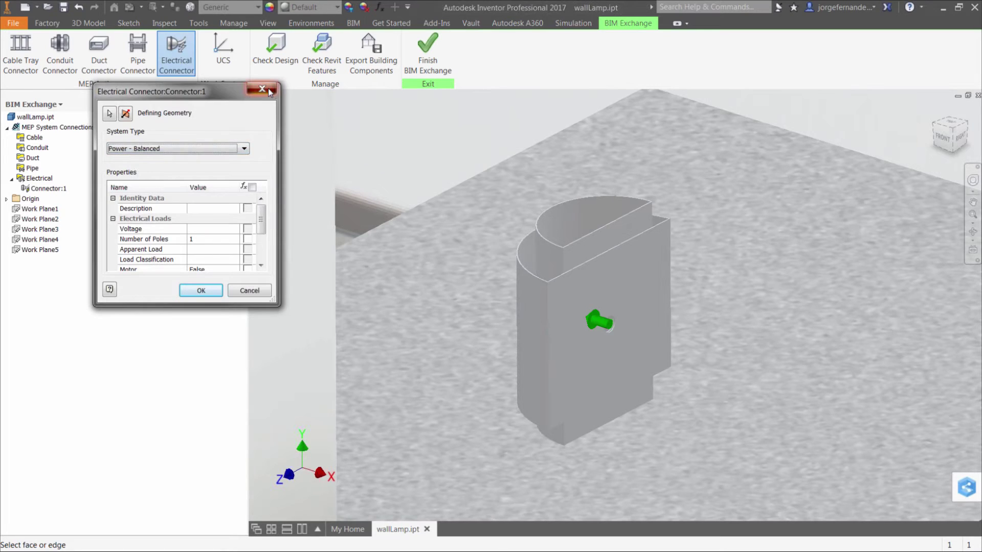
left_click(262, 89)
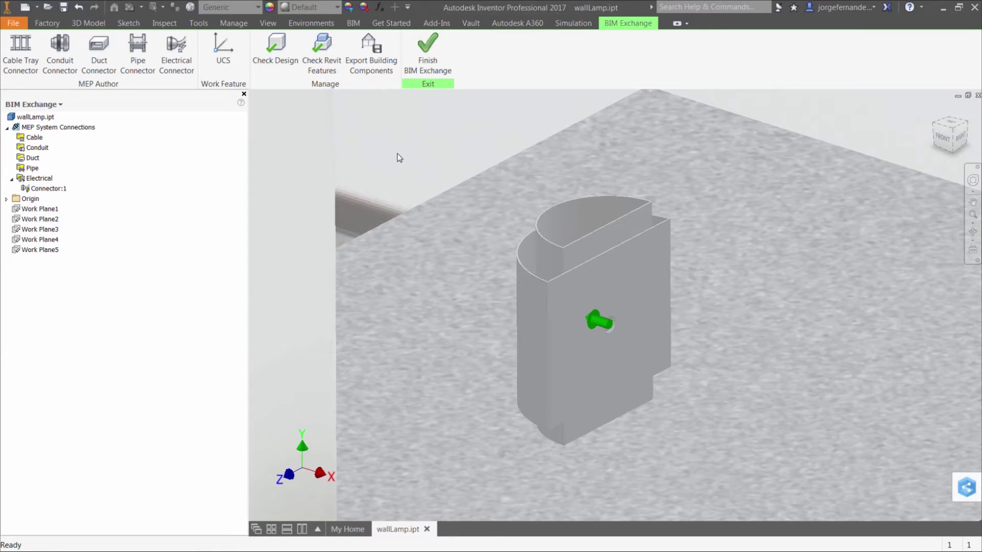
Step: Run the design check on the wall lamp and review its report
left_click(276, 58)
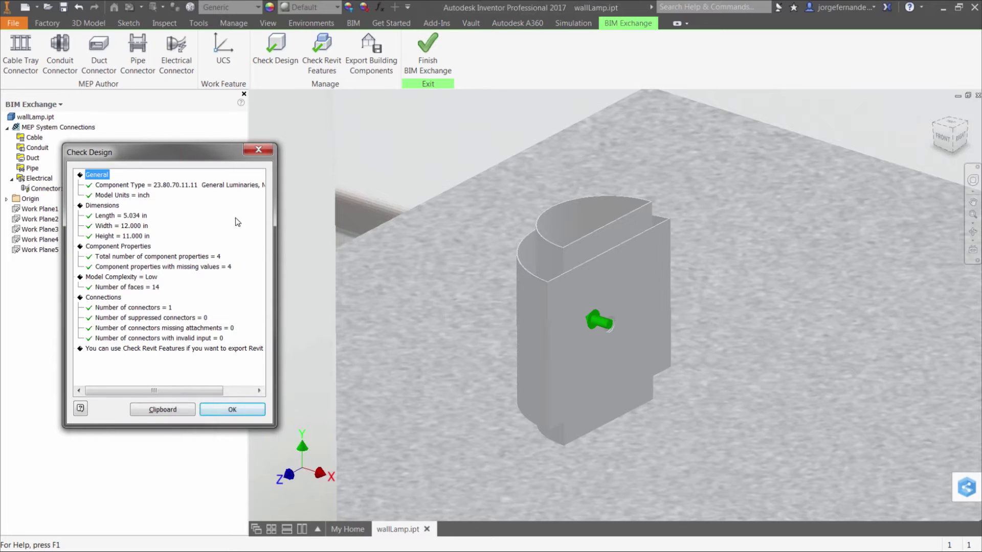
left_click(259, 152)
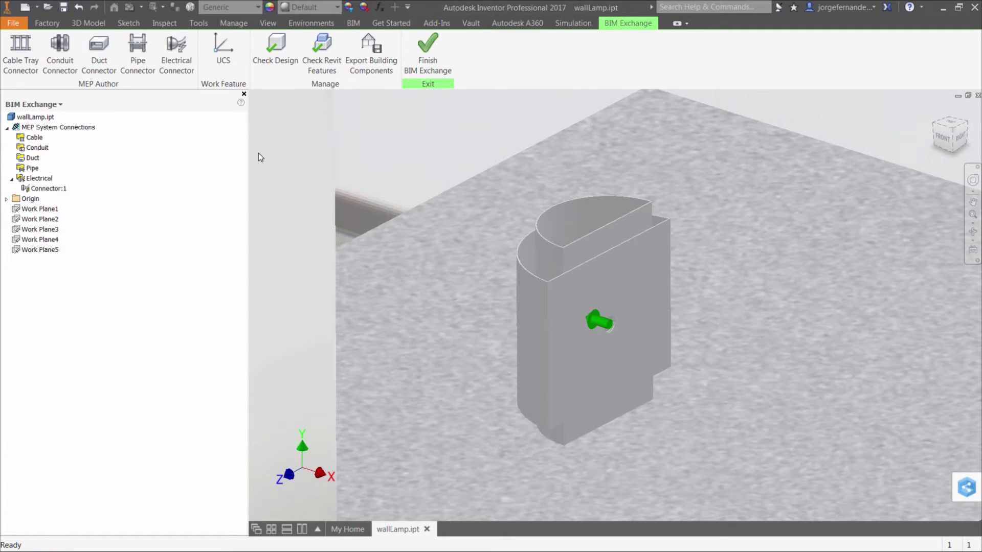
Step: Start exporting the lamp as a building component, review the file types and keep Revit Family Files (*.rfa)
left_click(376, 49)
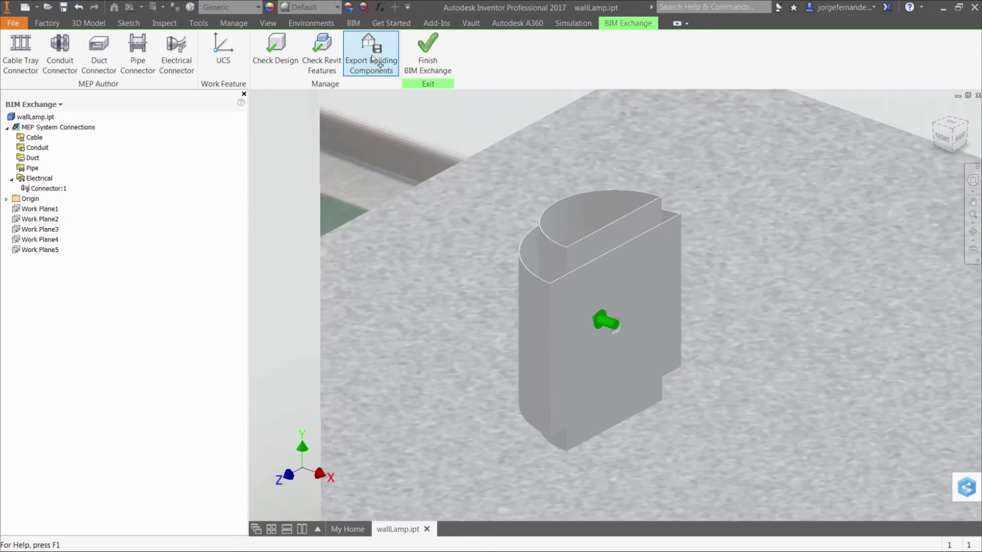
left_click(148, 73)
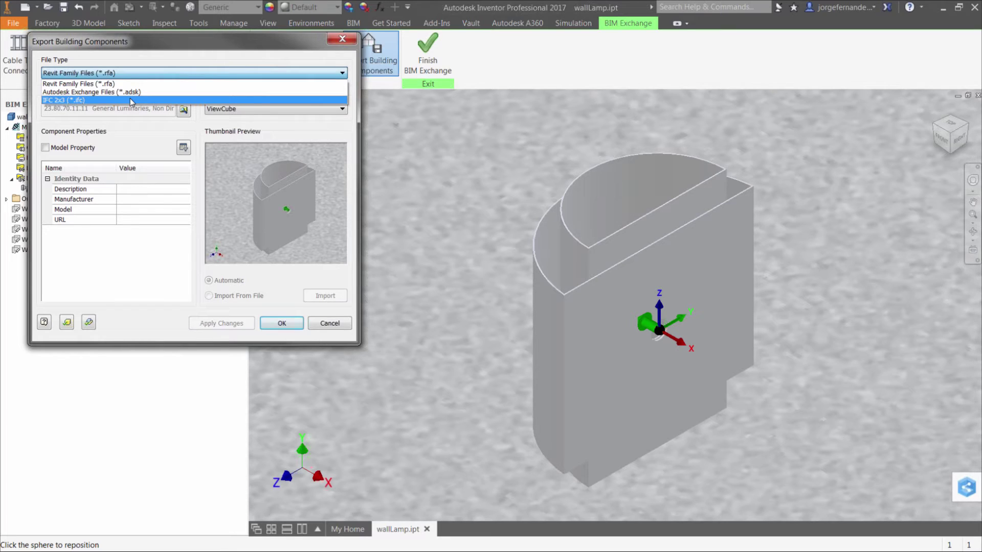
left_click(173, 58)
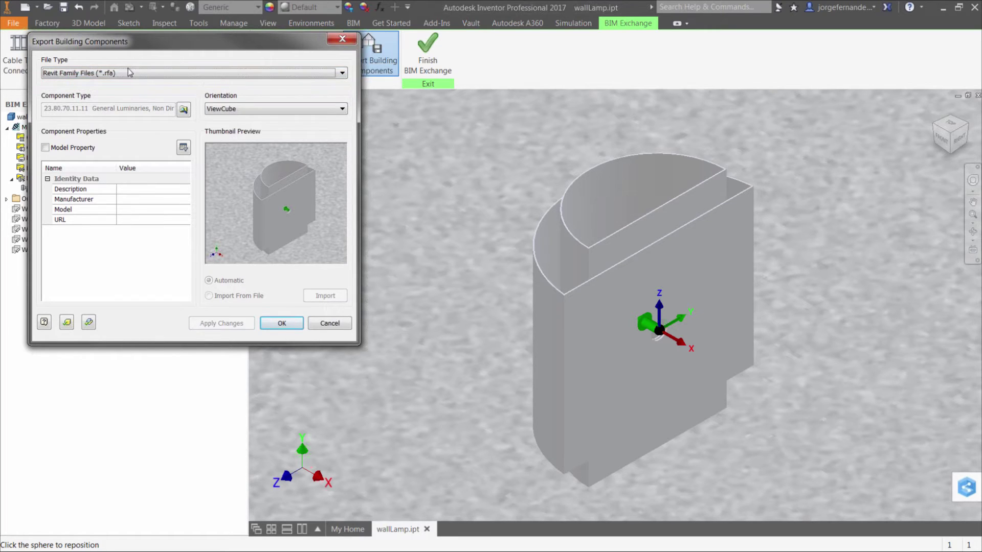
left_click(119, 73)
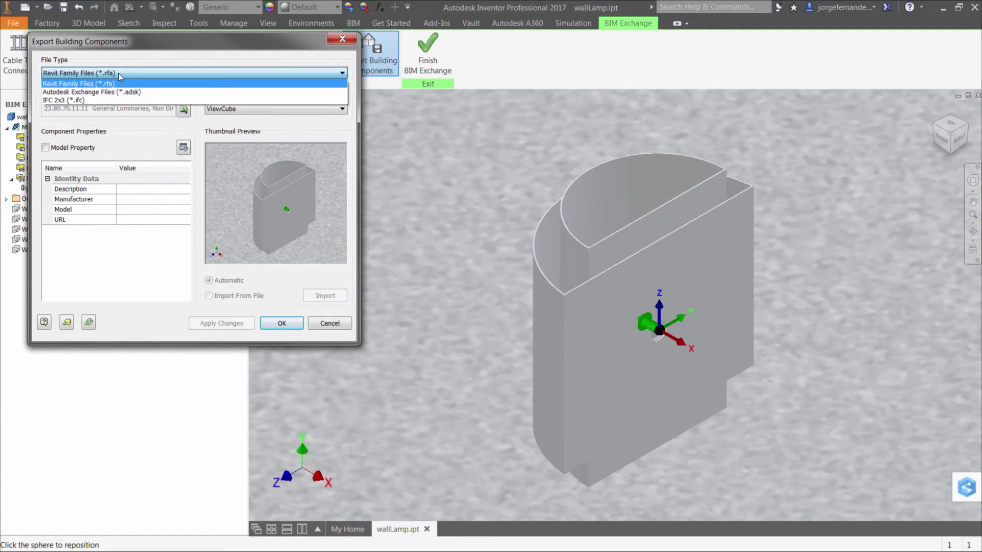
left_click(129, 57)
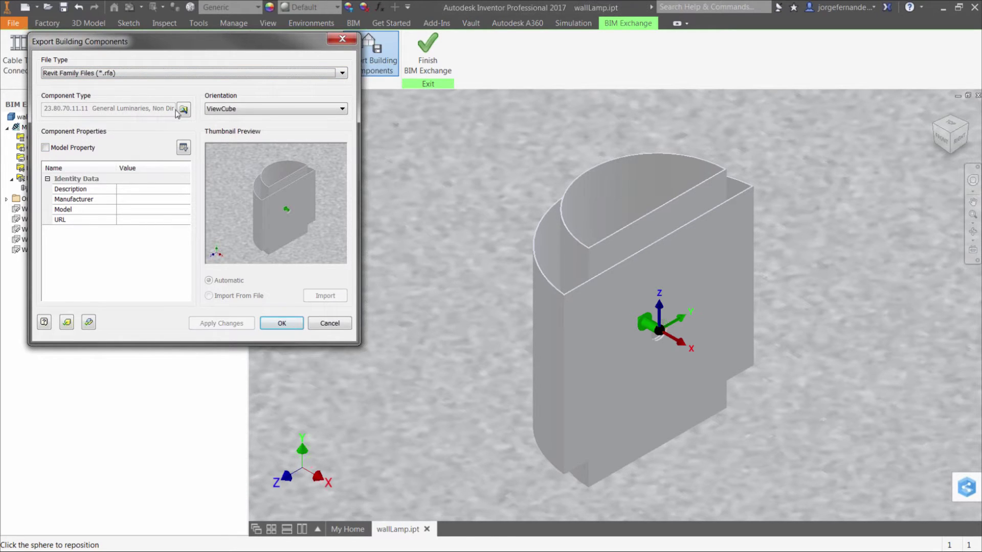
Step: Examine the OmniClass Table 23 component types, the category filter and the orientation options for the export
left_click(181, 109)
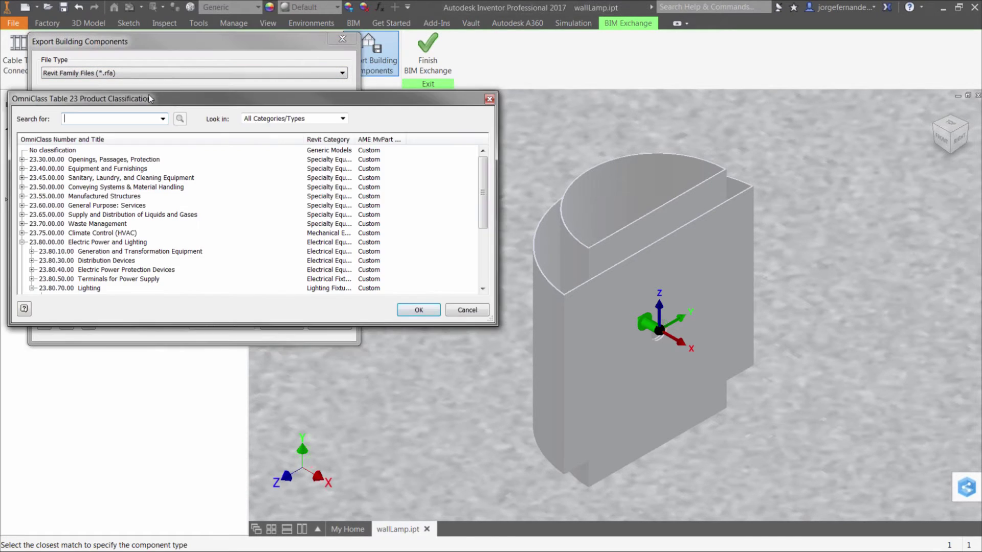
left_click_drag(184, 95, 208, 93)
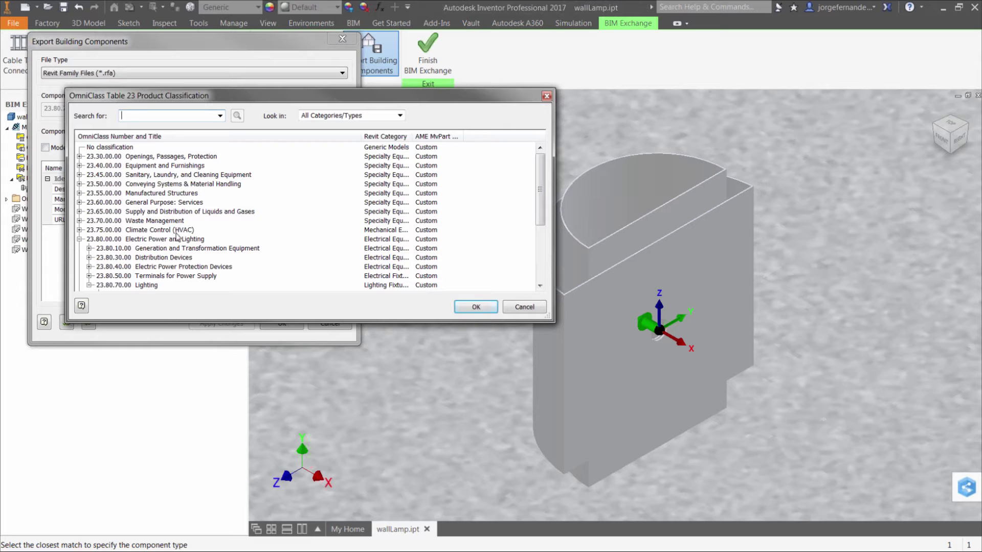
left_click_drag(543, 181, 543, 204)
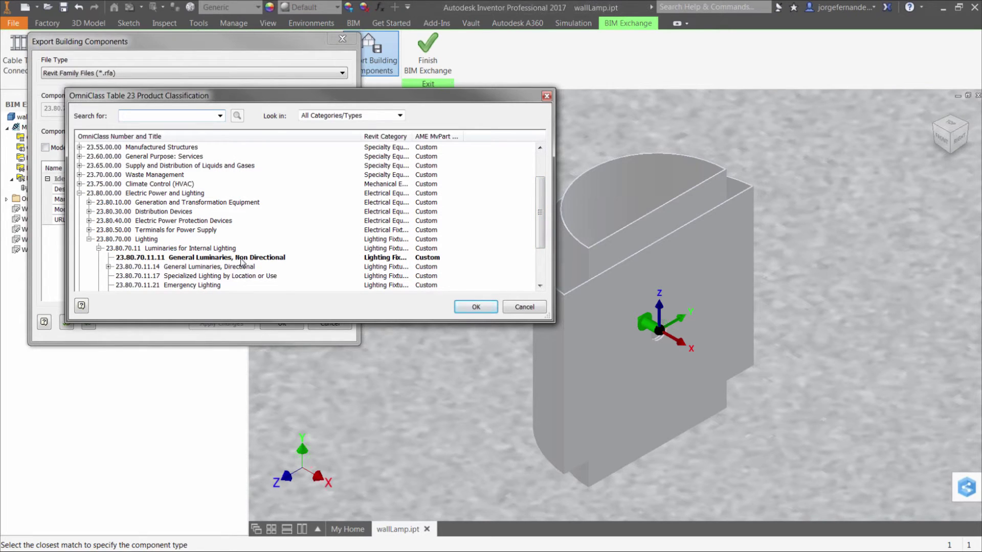
left_click(401, 116)
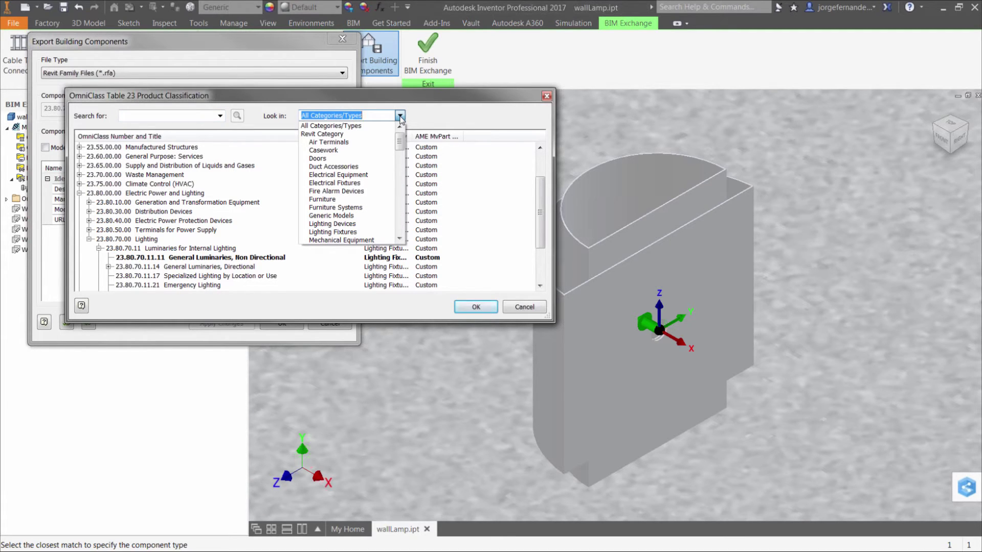
left_click(458, 109)
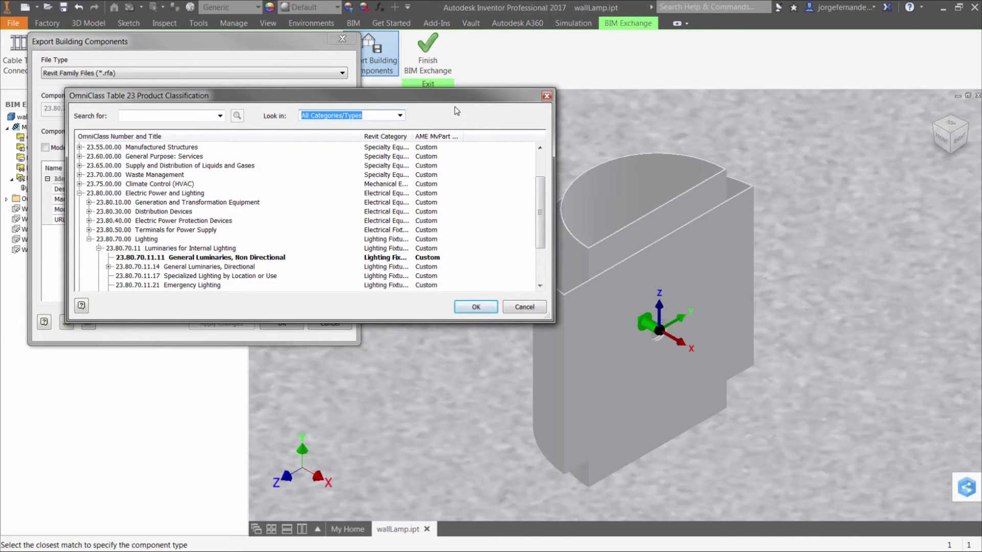
left_click(145, 113)
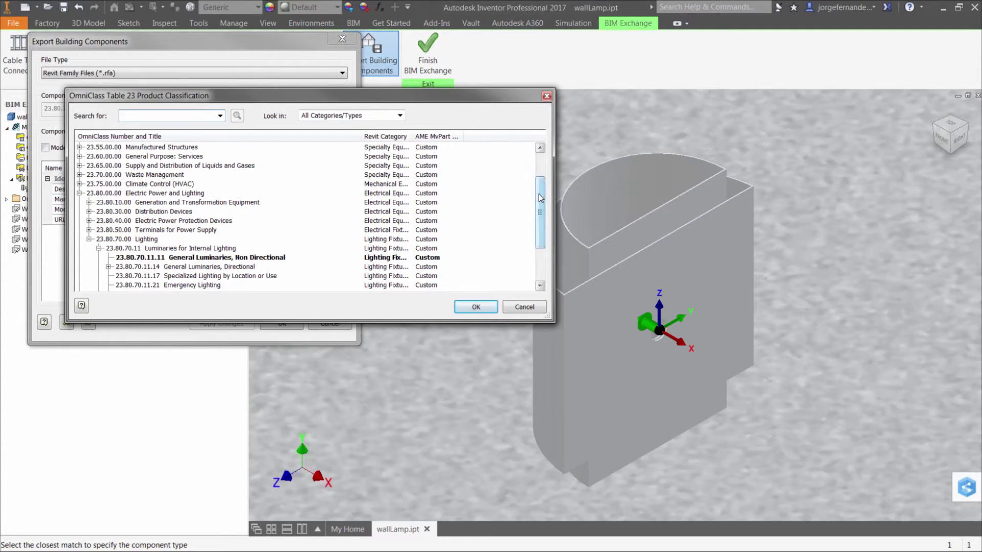
left_click_drag(540, 201, 540, 229)
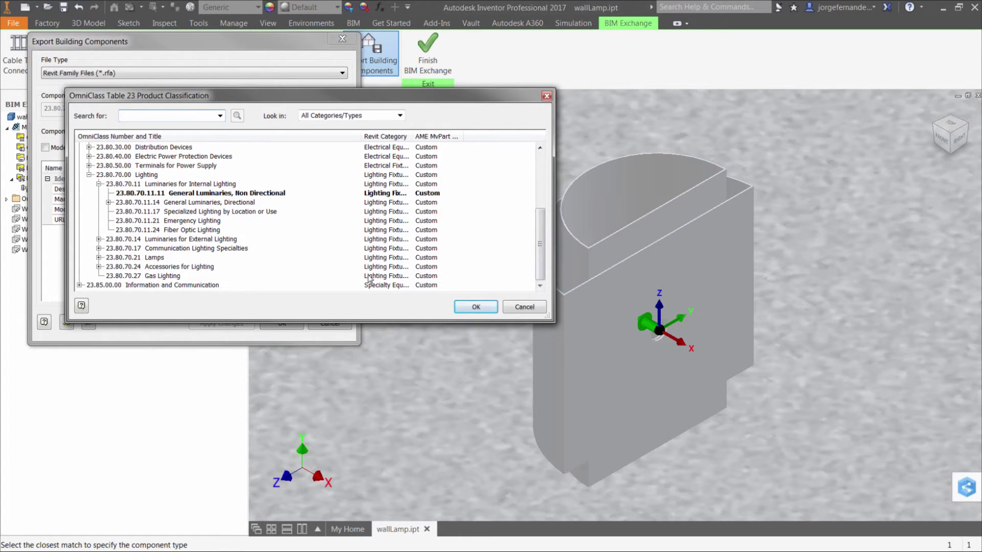
left_click(524, 307)
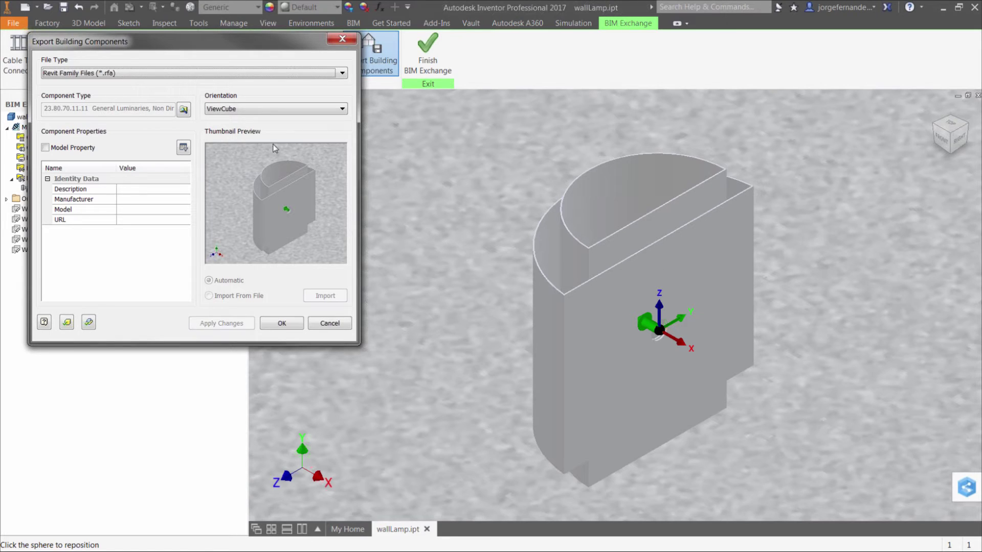
left_click(242, 111)
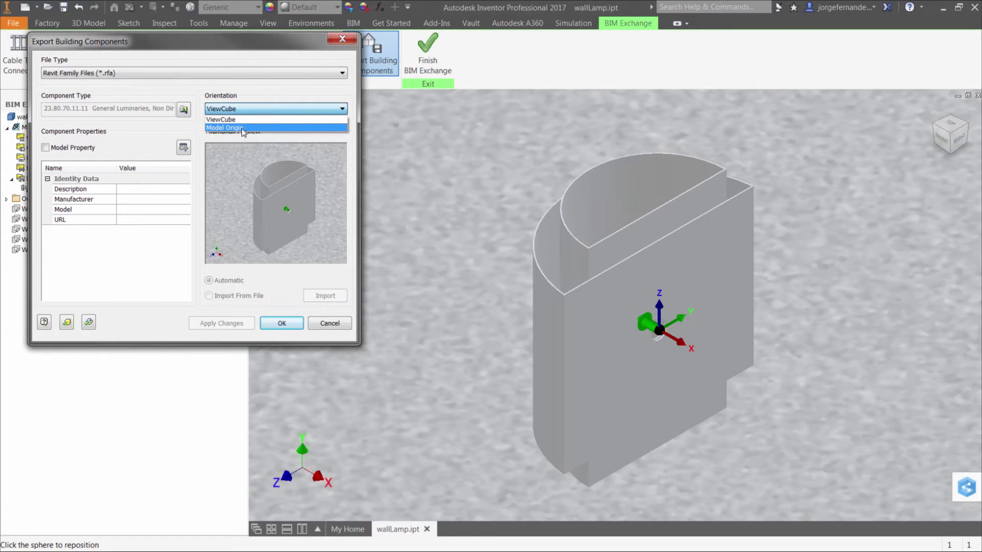
left_click(265, 92)
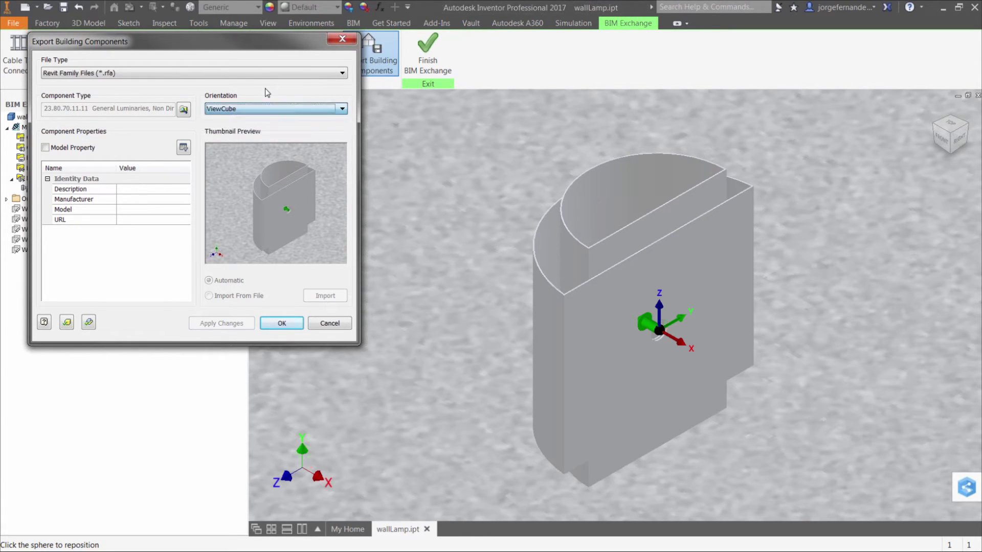
Step: Include the model properties and apply description "KETIV Light", manufacturer "KETIV", model "KETIV-001" and URL "ketiv.com"
left_click(46, 148)
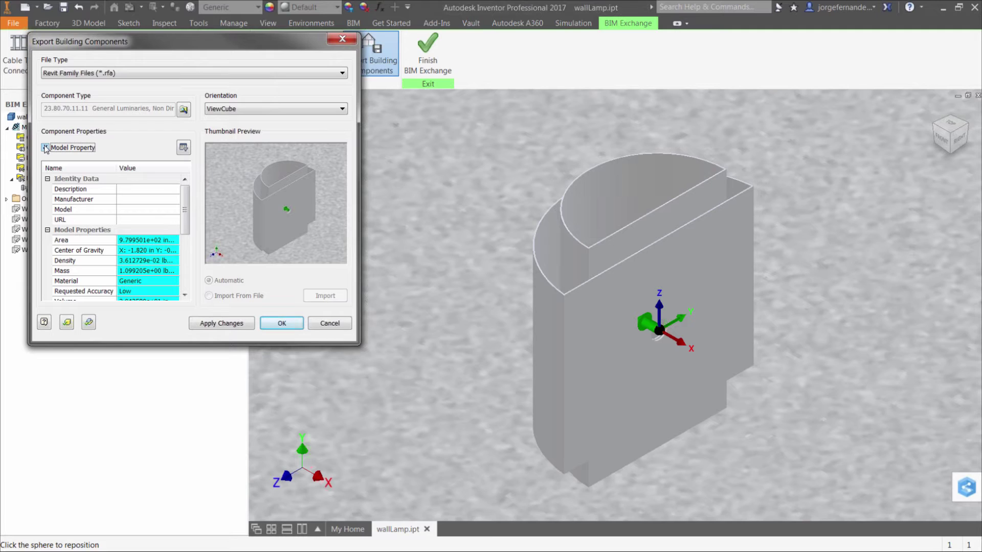
left_click(141, 190)
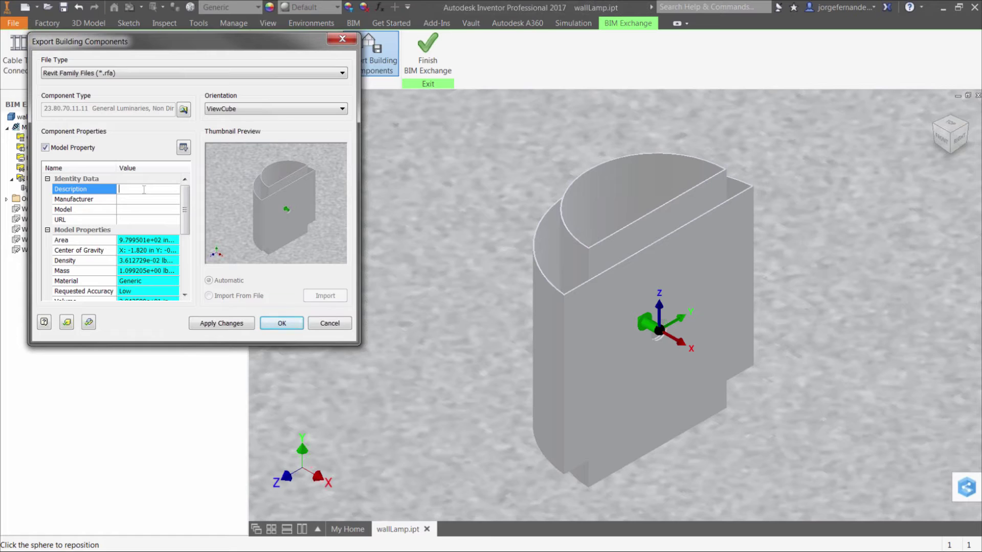
type("KETIV Light")
left_click(150, 199)
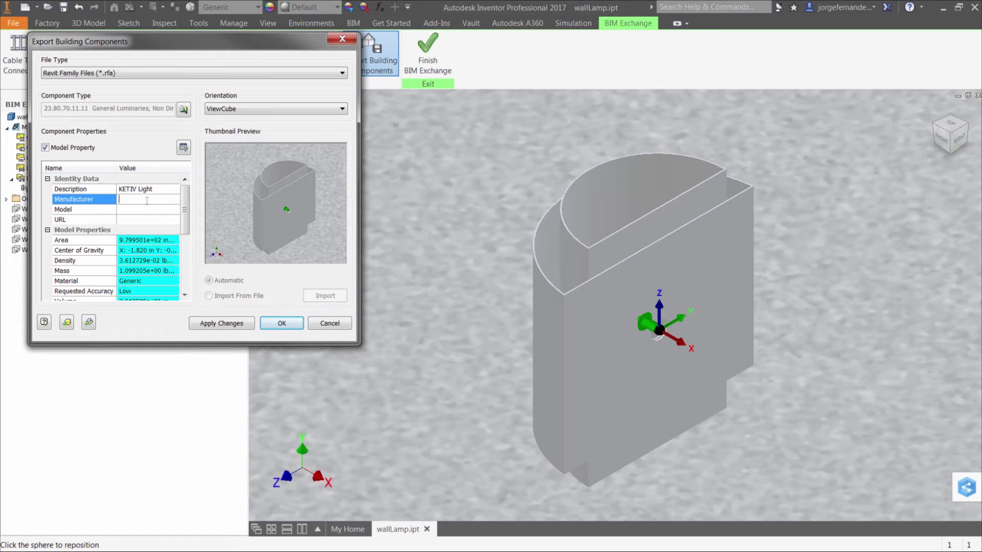
type("KETIV")
left_click(131, 210)
type("KETIV")
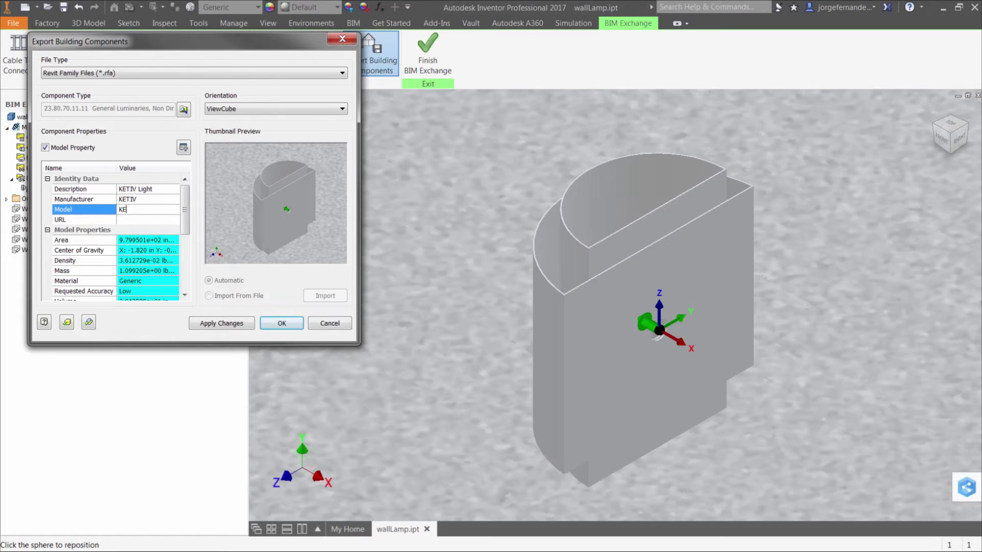
type("-001")
left_click(139, 219)
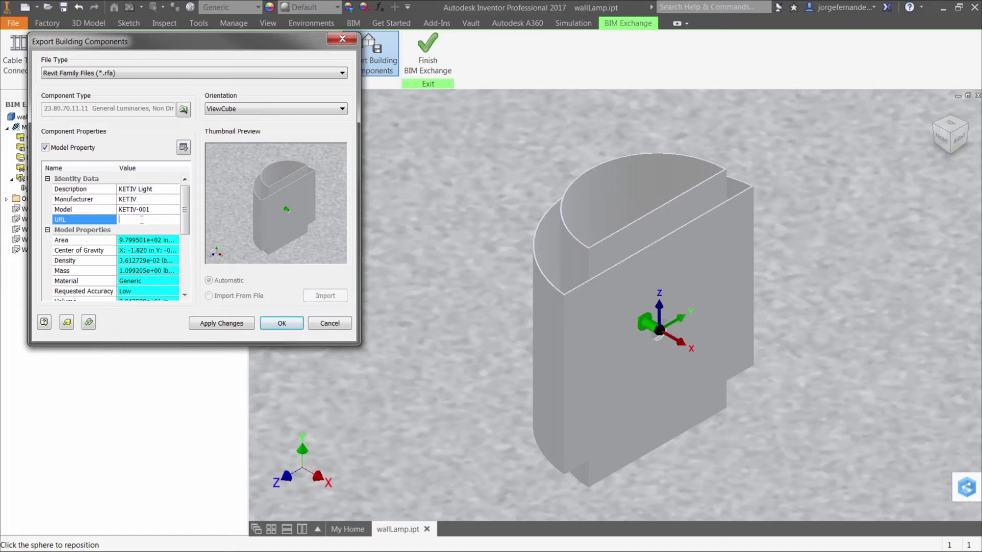
type("ketiv.com")
left_click(226, 325)
Step: Accept the export settings and save the Revit family as wallLampAVA.rfa in the 2016-9-7 Intg Mfg in Revit folder
left_click(291, 325)
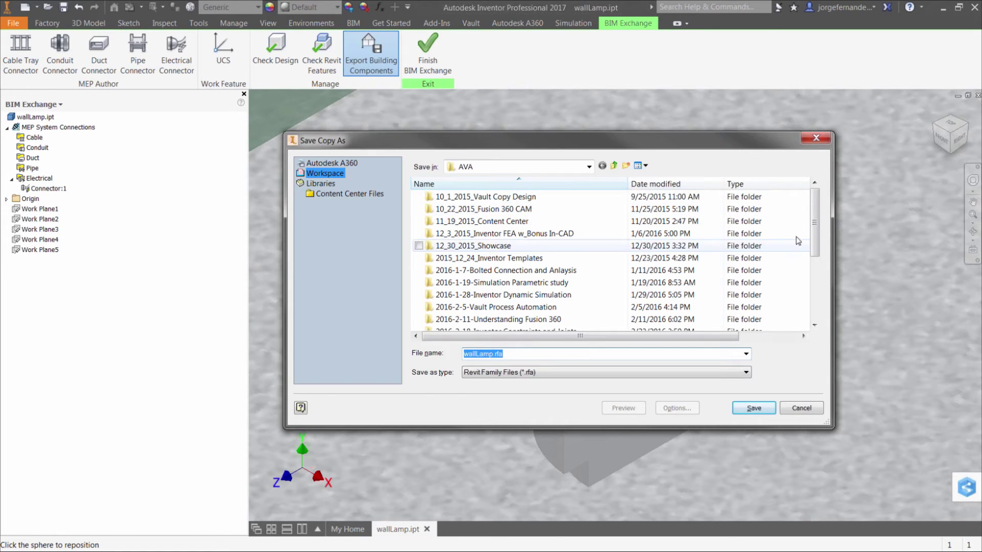
left_click_drag(815, 226, 819, 300)
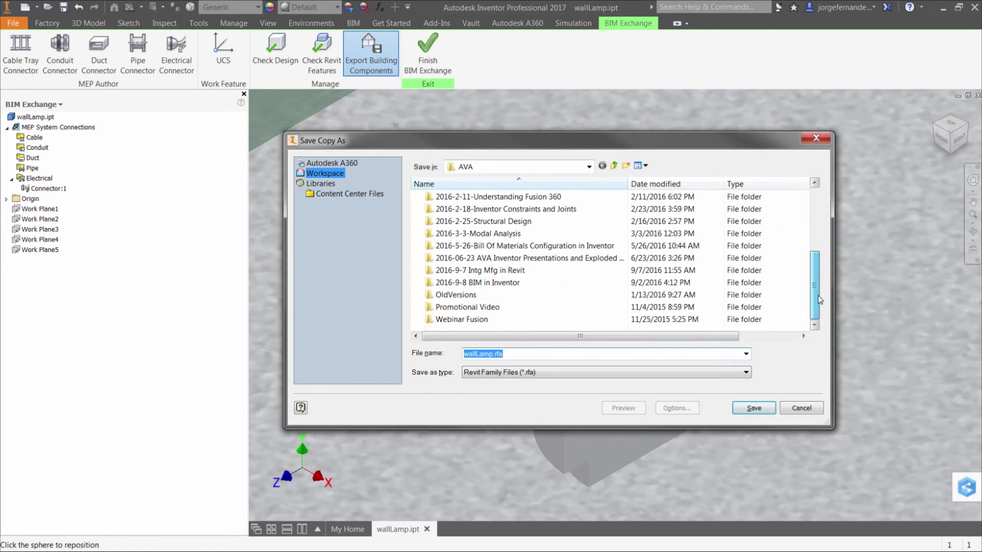
double_click(537, 271)
left_click(505, 353)
key("End")
key("Left")
key("Left")
key("Left")
key("Left")
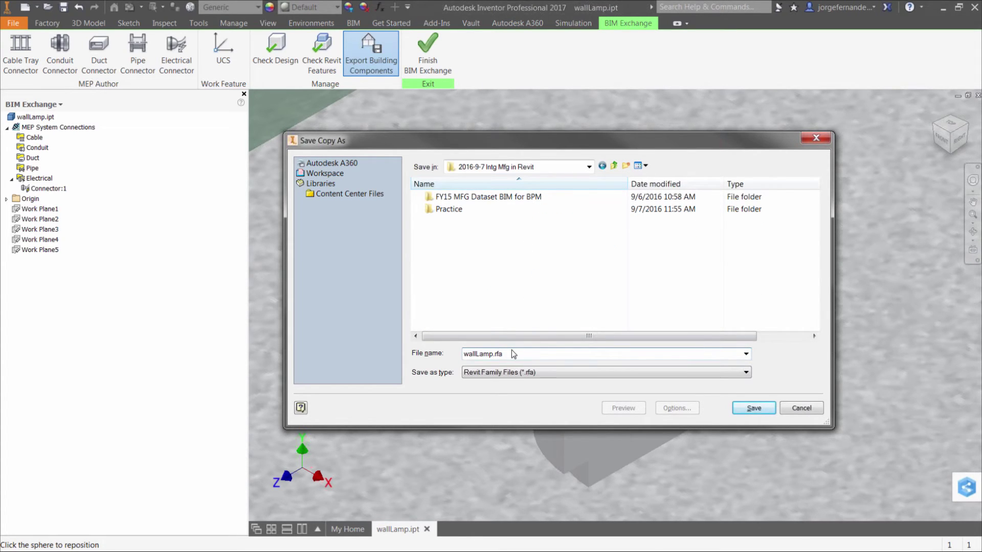
type("AVA")
left_click(754, 408)
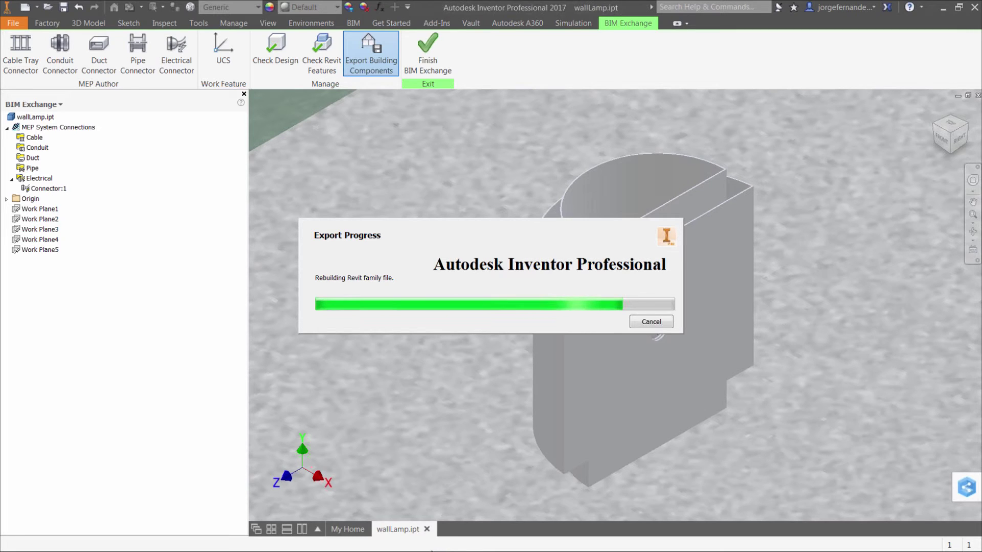
key("Escape")
key("super+Tab")
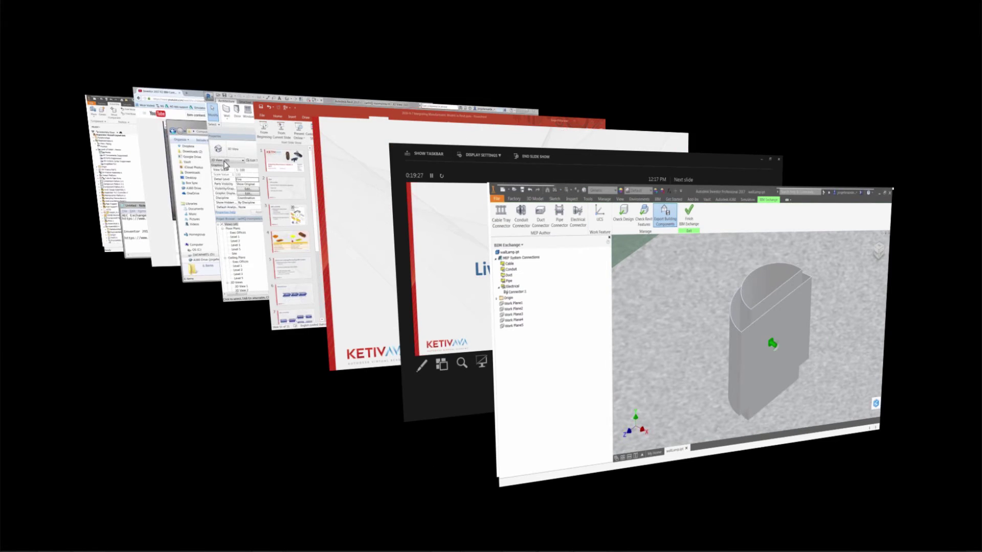
left_click(225, 165)
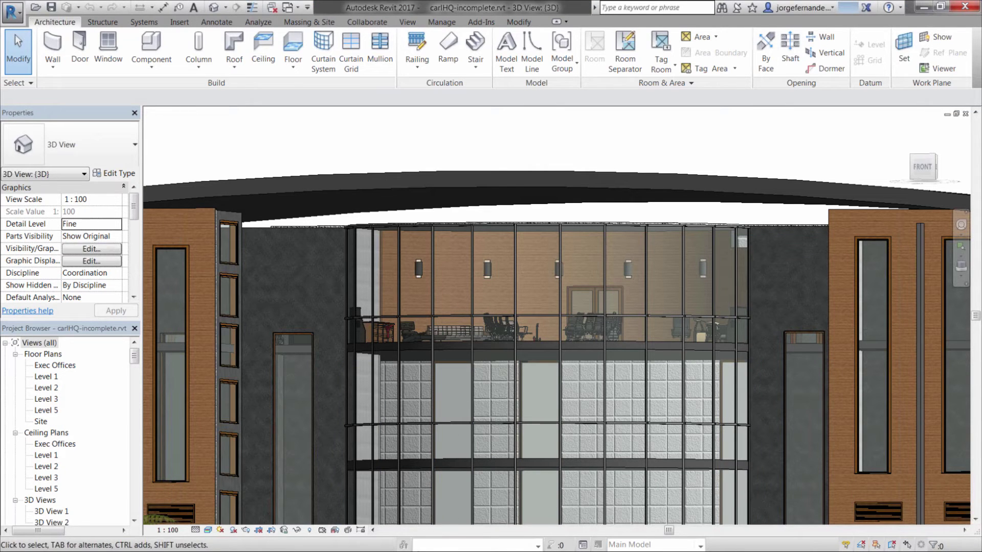
key("alt+Tab")
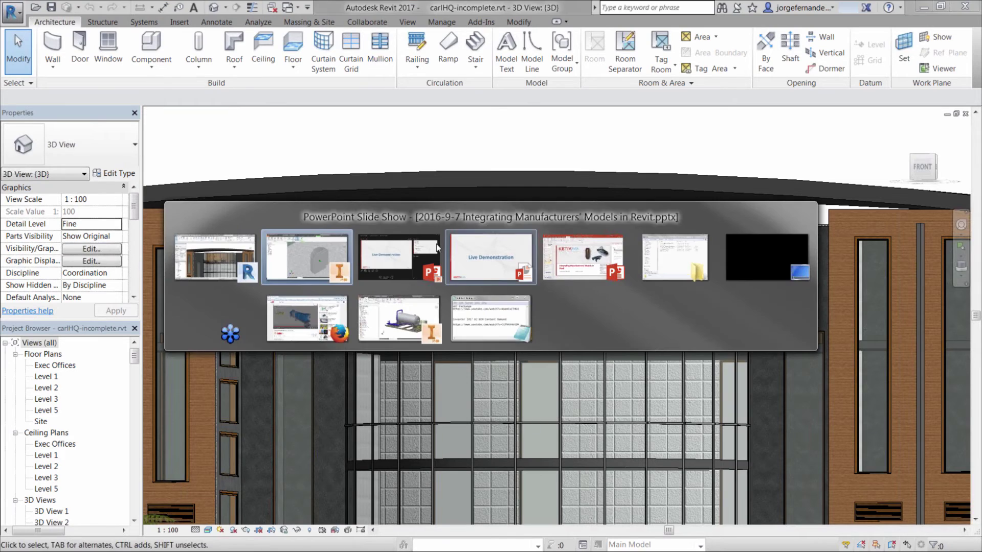
left_click(327, 263)
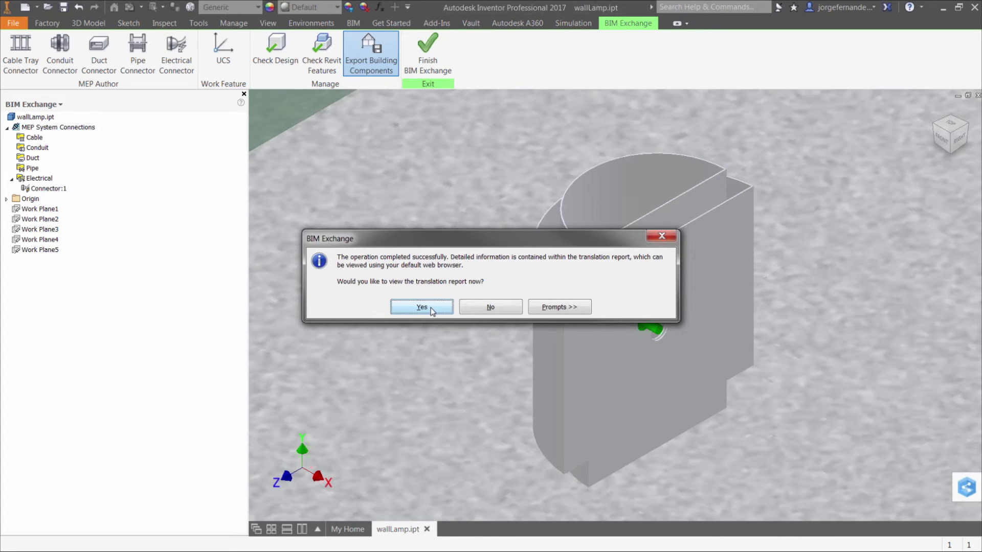
Step: Open the translation report, review its overall results, features, connectors, properties and parameters, and move it out of the way
left_click(453, 310)
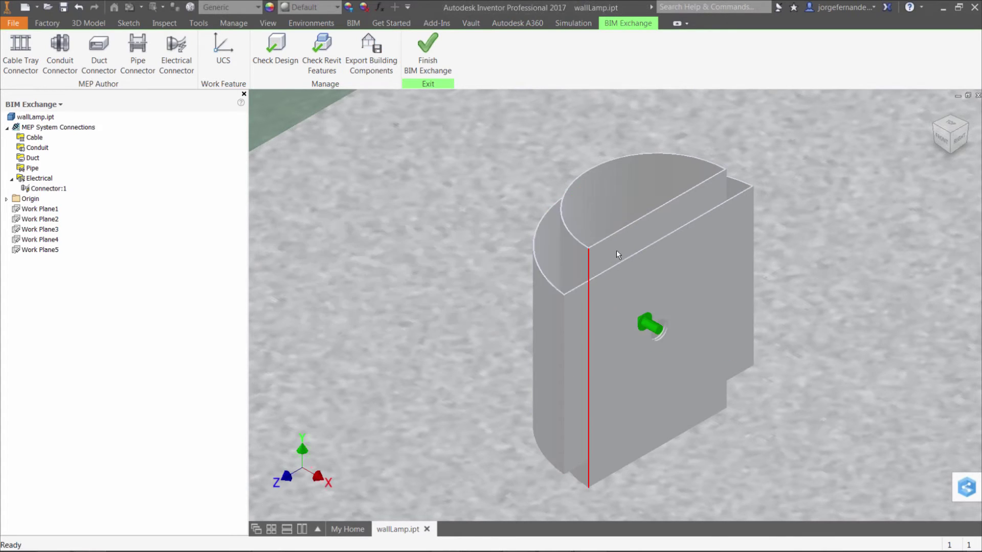
left_click_drag(981, 97, 388, 23)
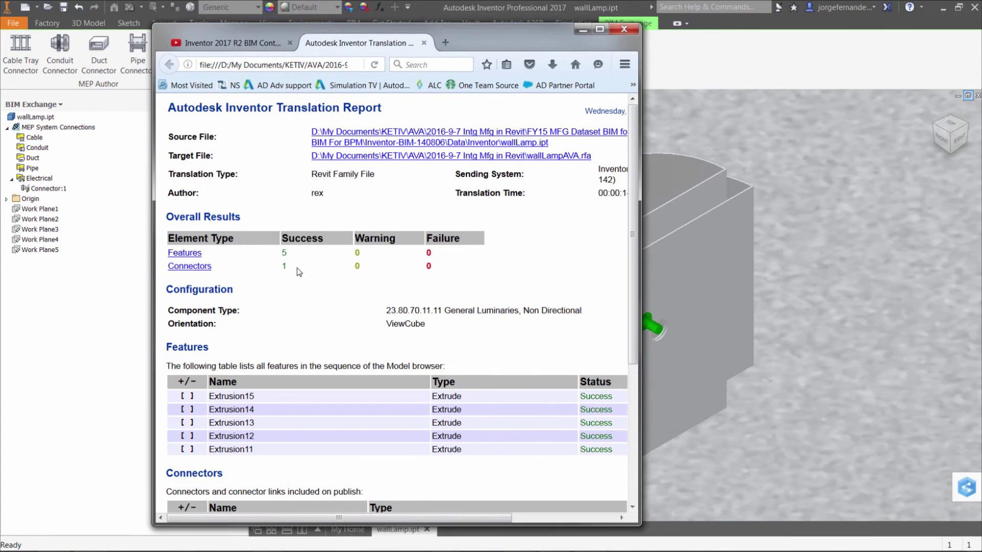
scroll(329, 299, "down", 5)
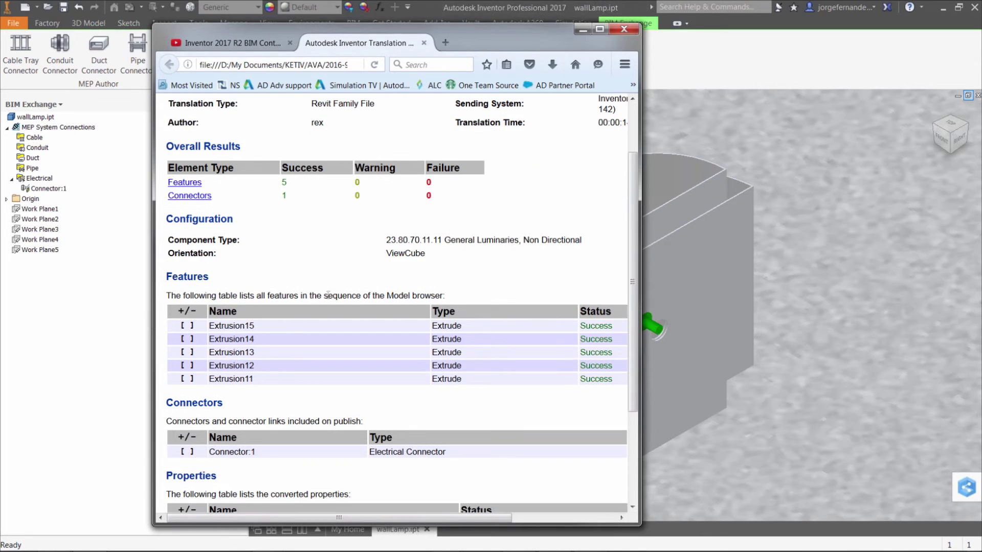
scroll(329, 297, "down", 4)
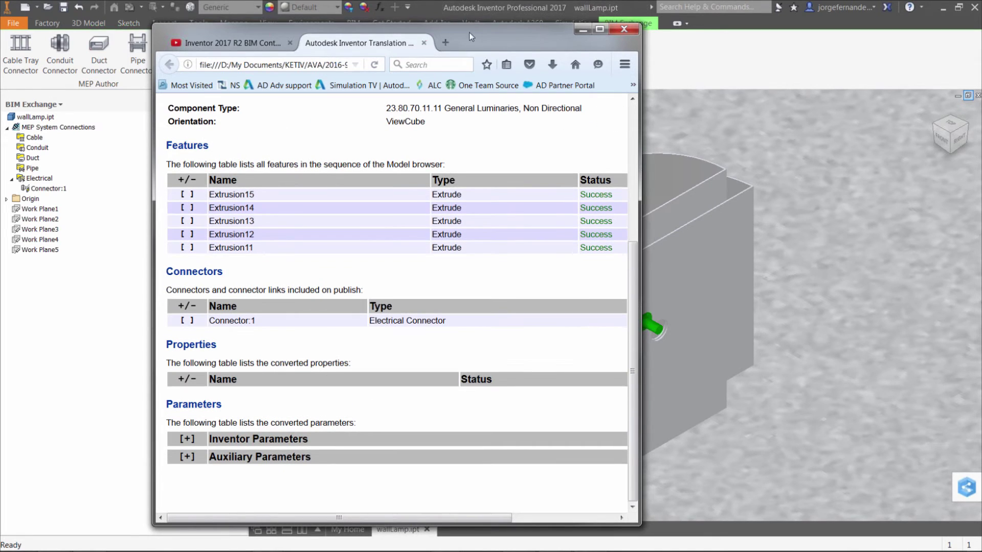
left_click_drag(511, 35, 537, 37)
left_click_drag(674, 47, 981, 33)
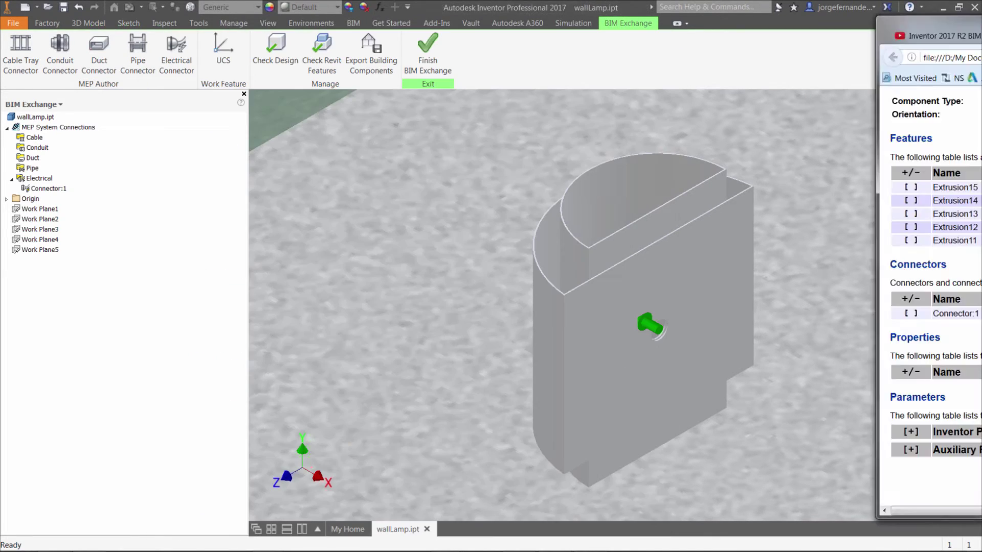
Step: Switch to Revit and create a new family from the Lighting Fixture wall based.rft template
key("alt+Tab")
key("alt+Tab")
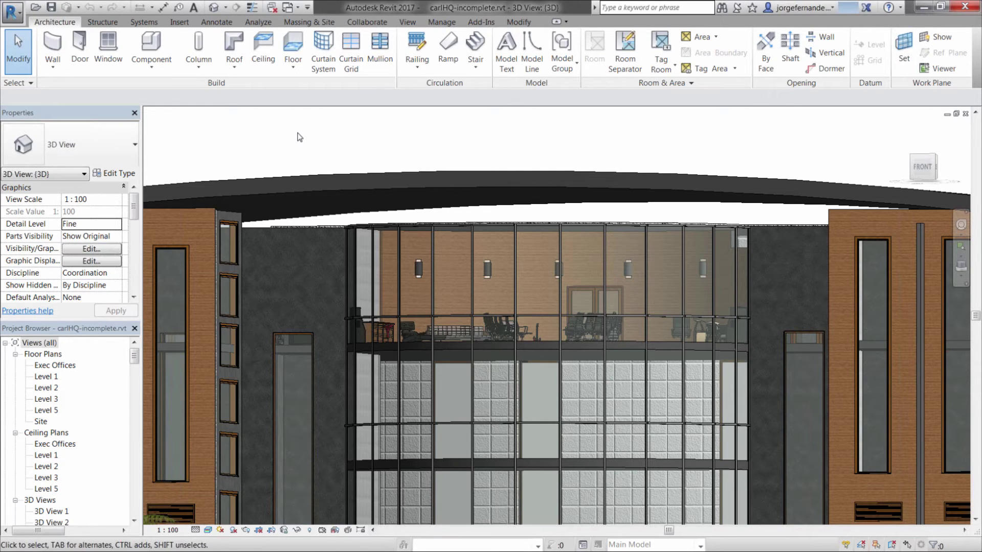
left_click(13, 14)
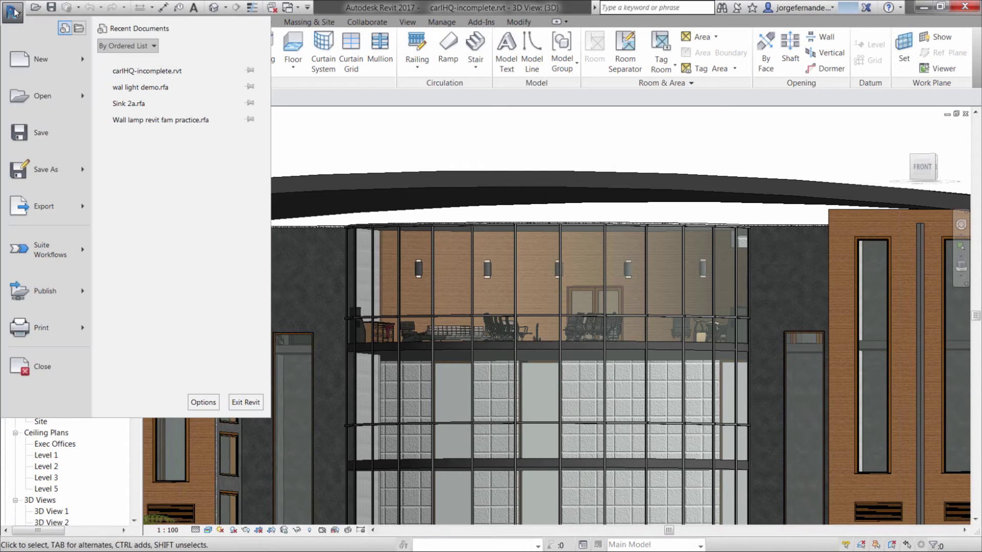
mouse_move(83, 63)
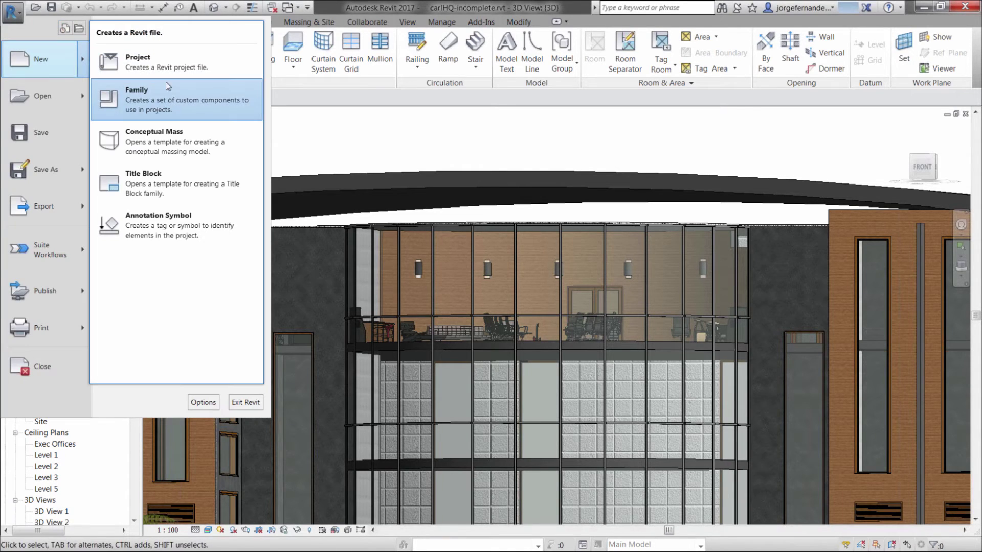
left_click(161, 97)
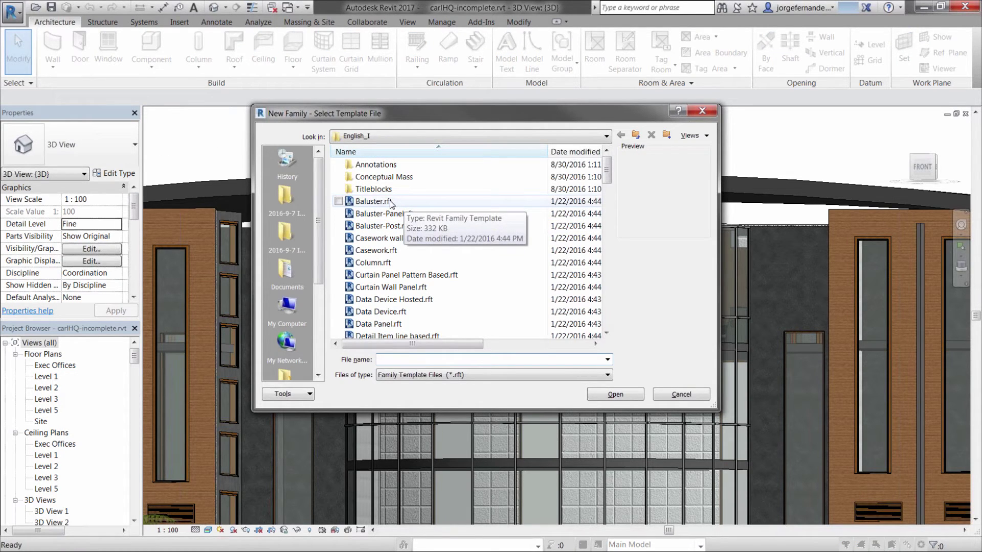
left_click_drag(609, 168, 609, 201)
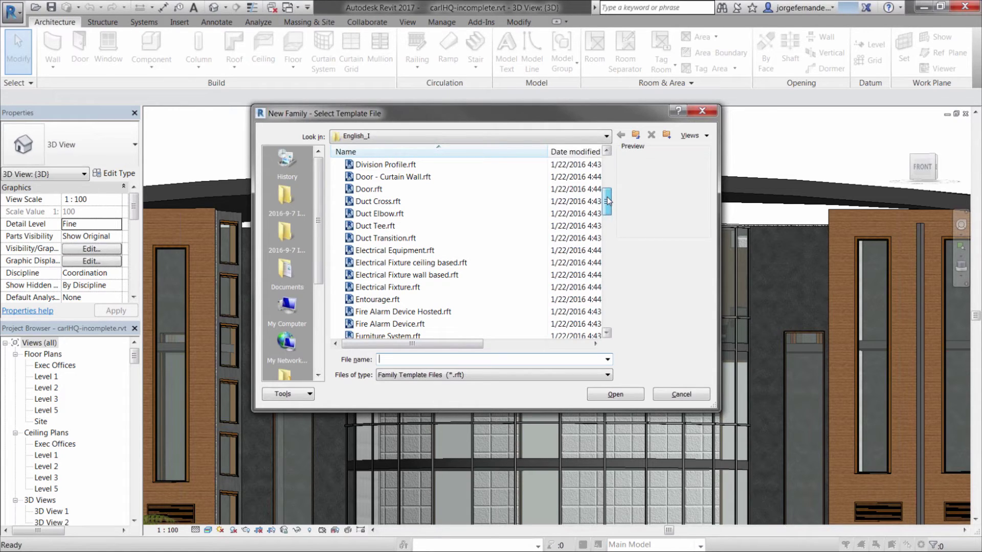
left_click_drag(606, 203, 606, 239)
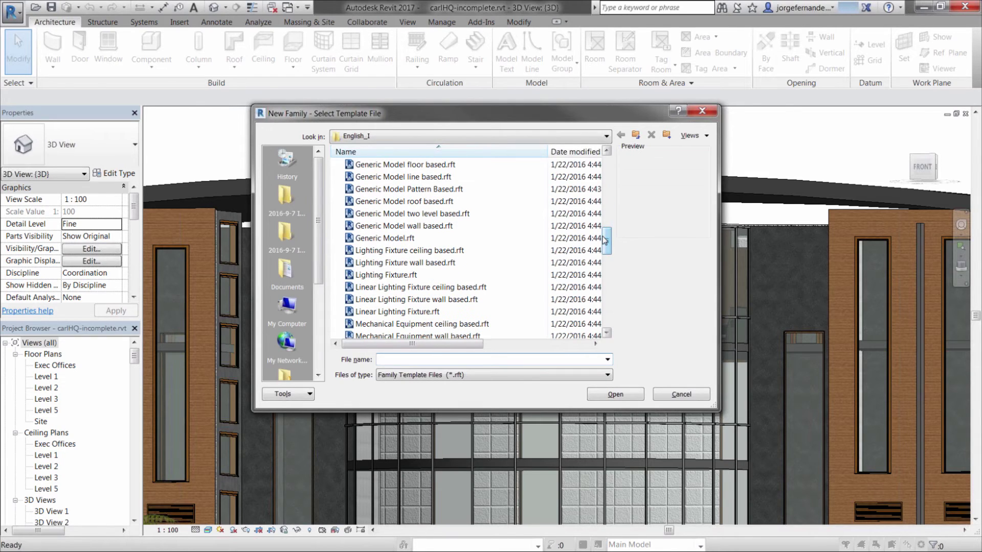
left_click(399, 264)
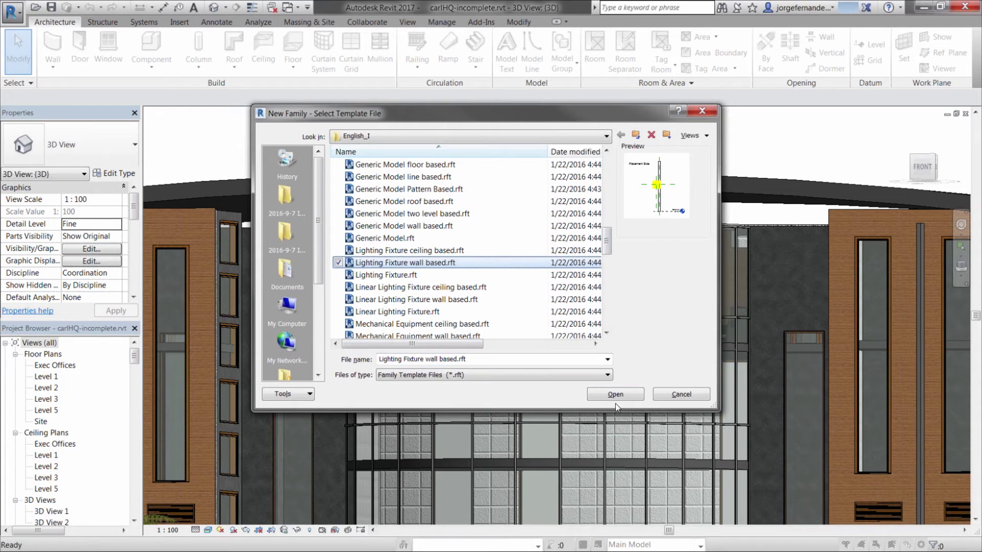
left_click(629, 396)
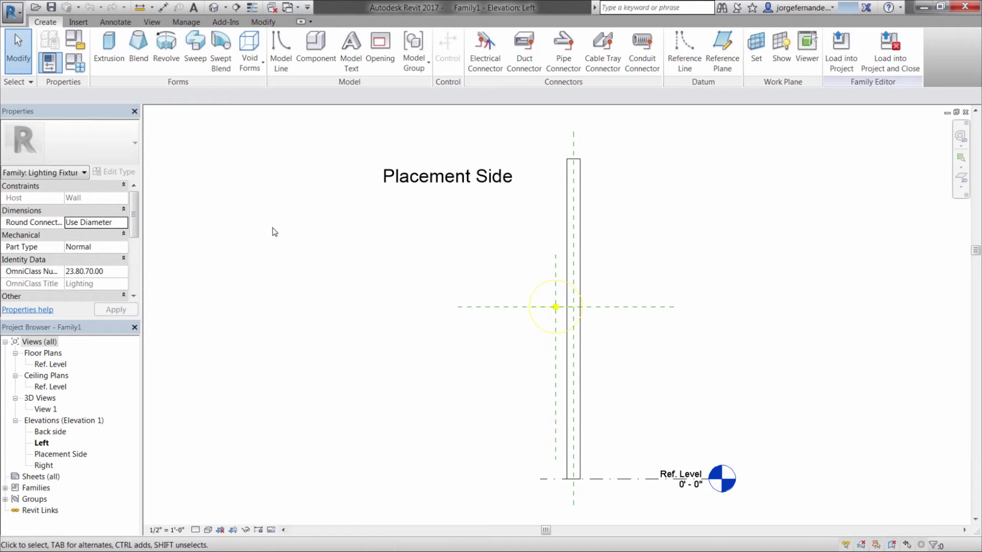
Step: Load wallLampAVA.rfa from the 2016-9-7 Intg Mfg in Revit folder into the new lighting fixture family
left_click(78, 21)
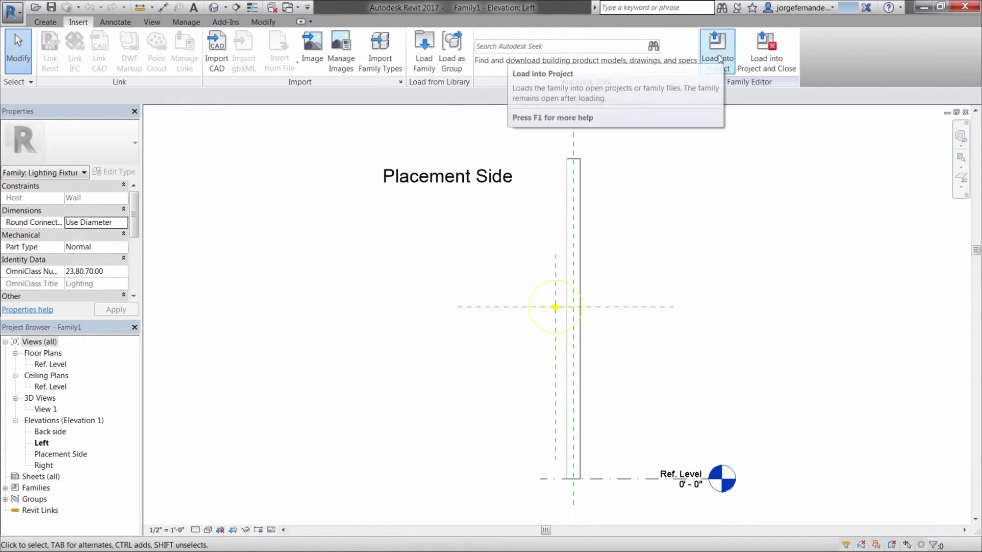
left_click(423, 57)
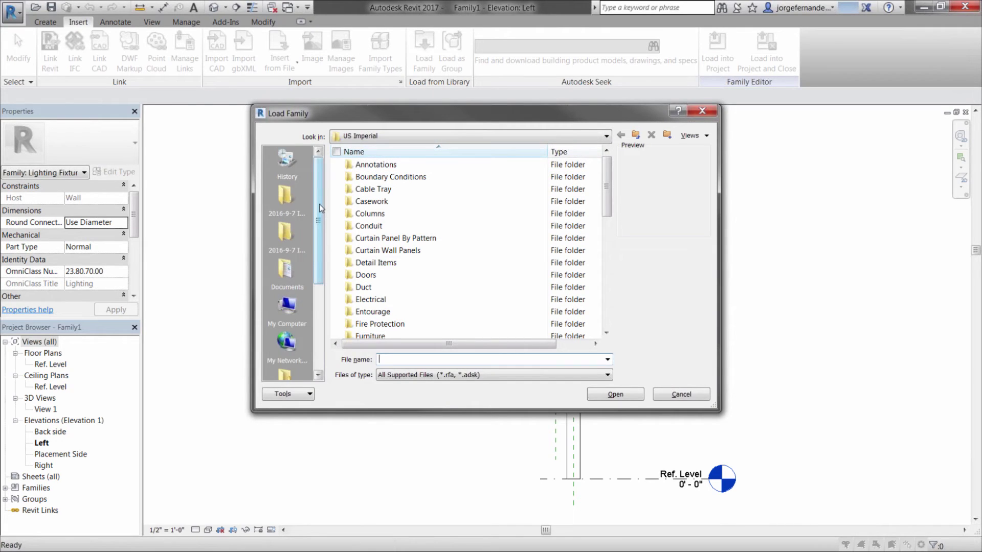
left_click(285, 196)
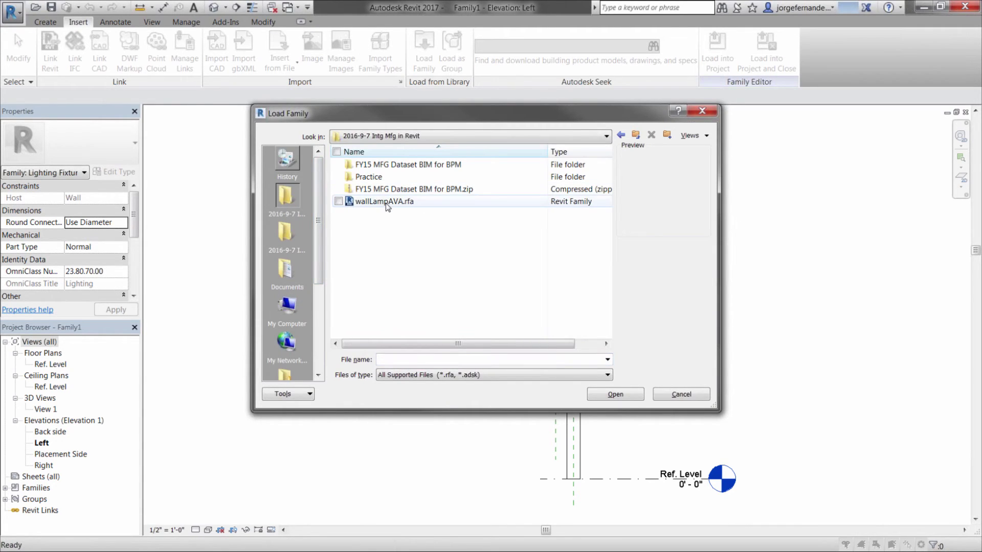
left_click(386, 201)
left_click(632, 397)
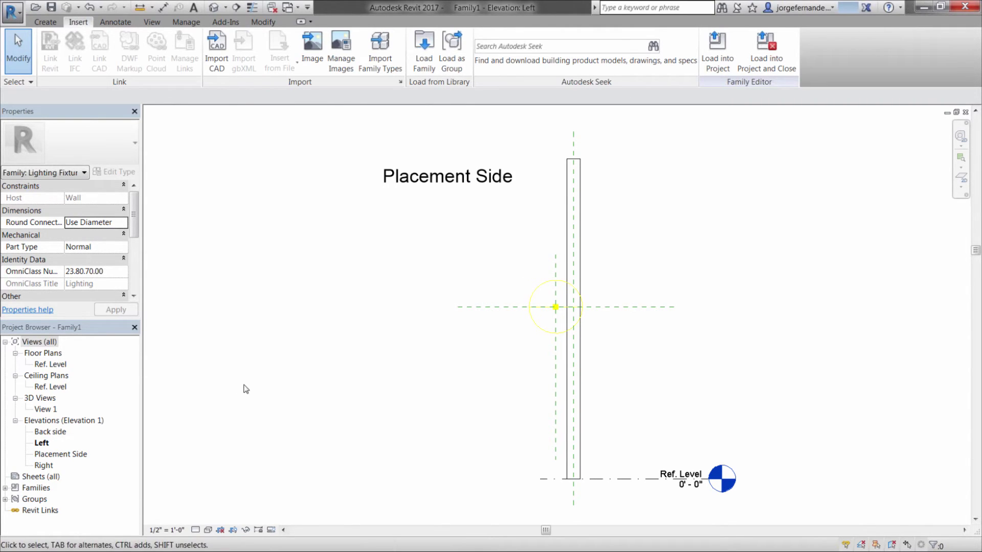
Step: Expand the project's families down to the Standard type of wallLampAVA under Lighting Fixtures
left_click(5, 488)
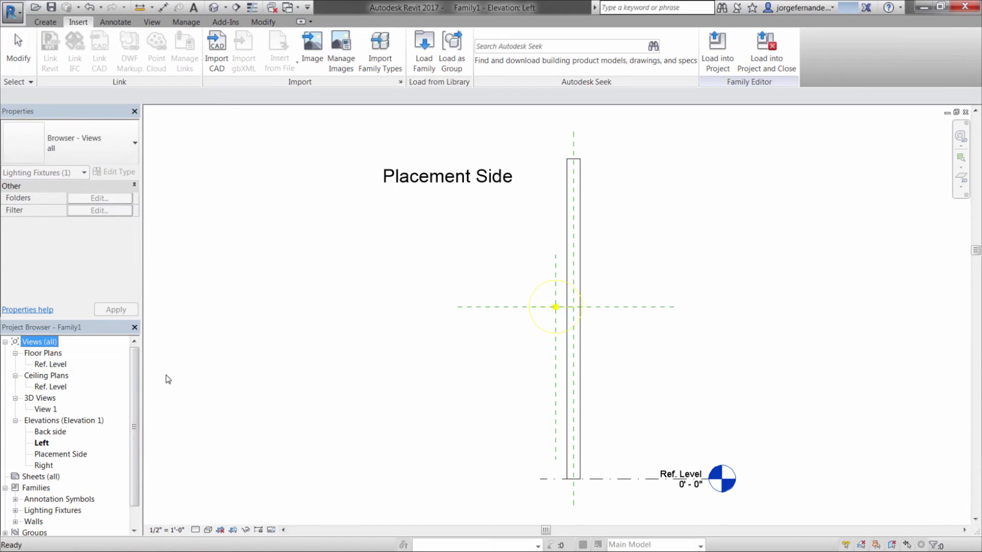
scroll(135, 413, "down", 1)
scroll(134, 412, "down", 1)
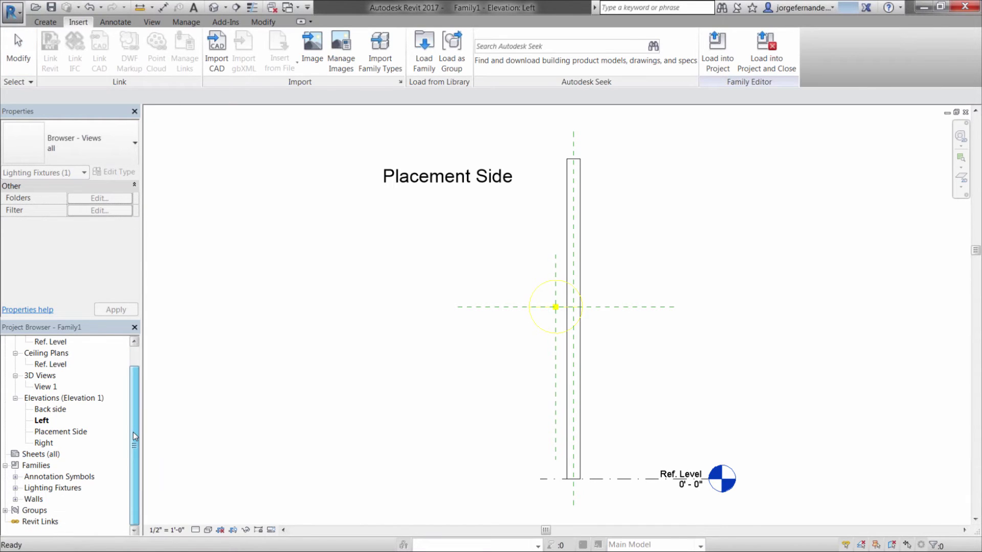
left_click(15, 488)
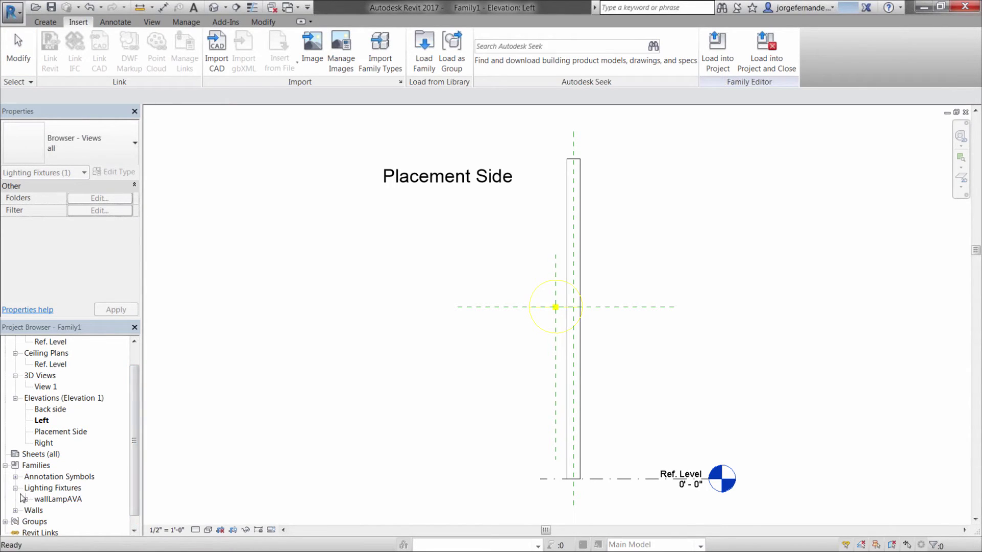
left_click(25, 499)
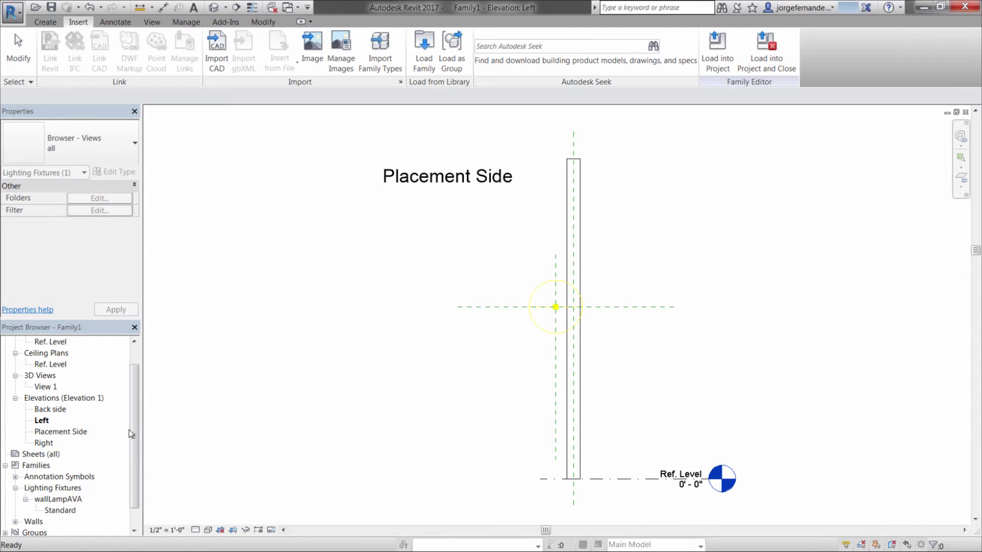
scroll(130, 432, "down", 2)
Step: Try to place the Standard type of wallLampAVA in the Left elevation view
left_click(59, 488)
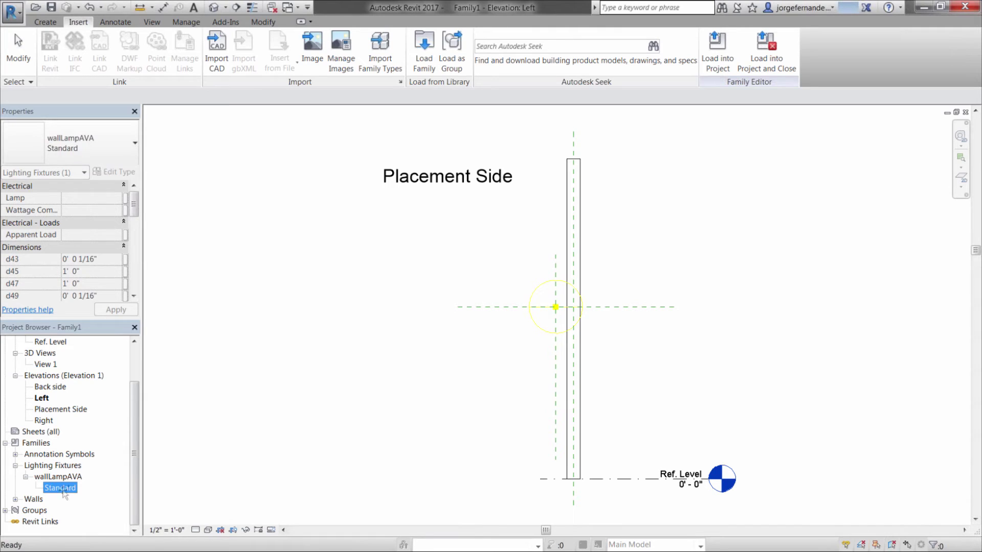
left_click_drag(514, 336, 512, 338)
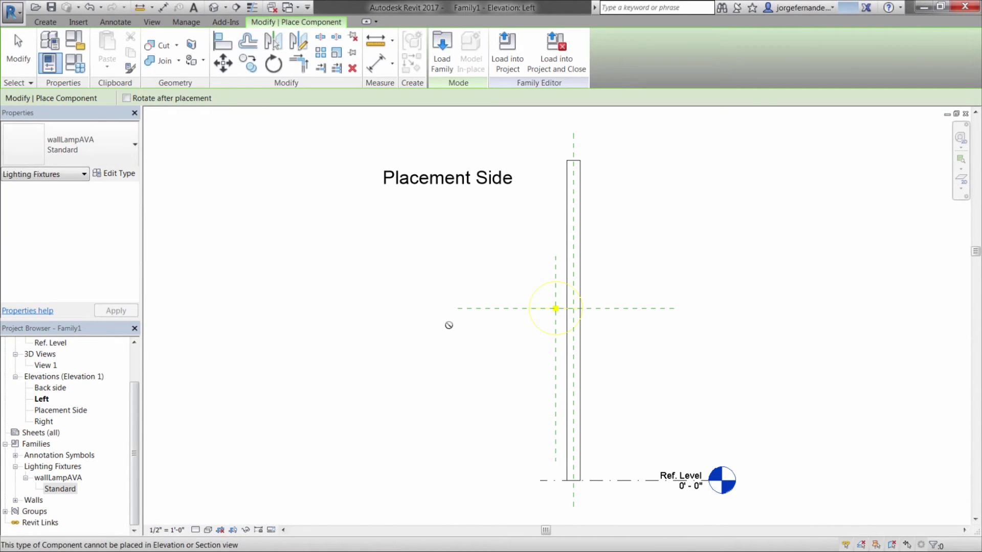
key("Escape")
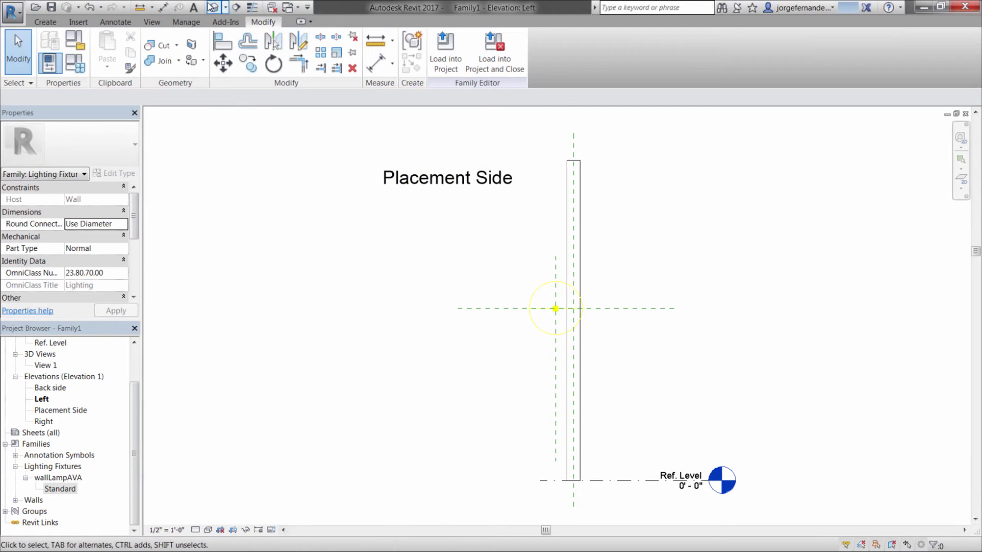
Step: Open the family's default 3D view, set its visual style to Shaded and turn the wall to show the light source
left_click(213, 8)
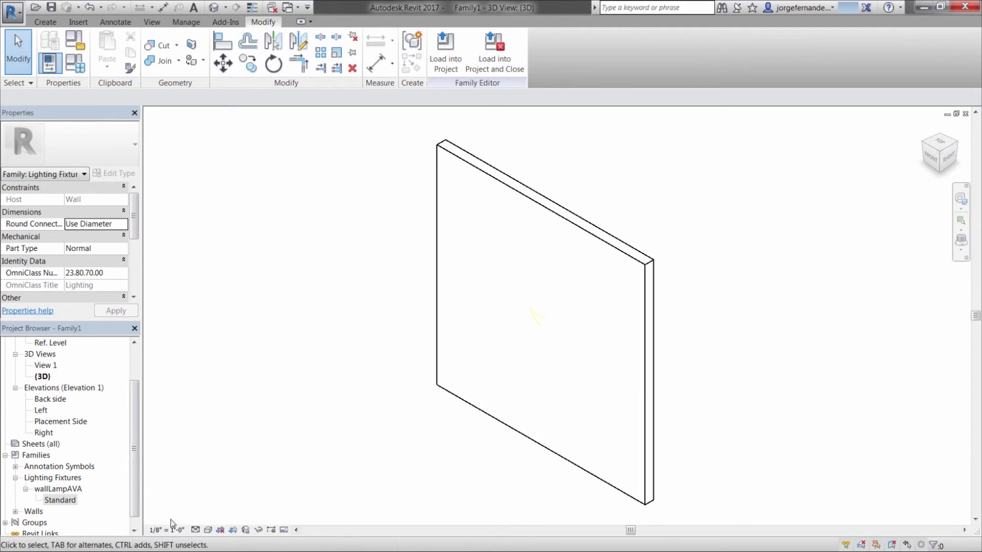
left_click(208, 530)
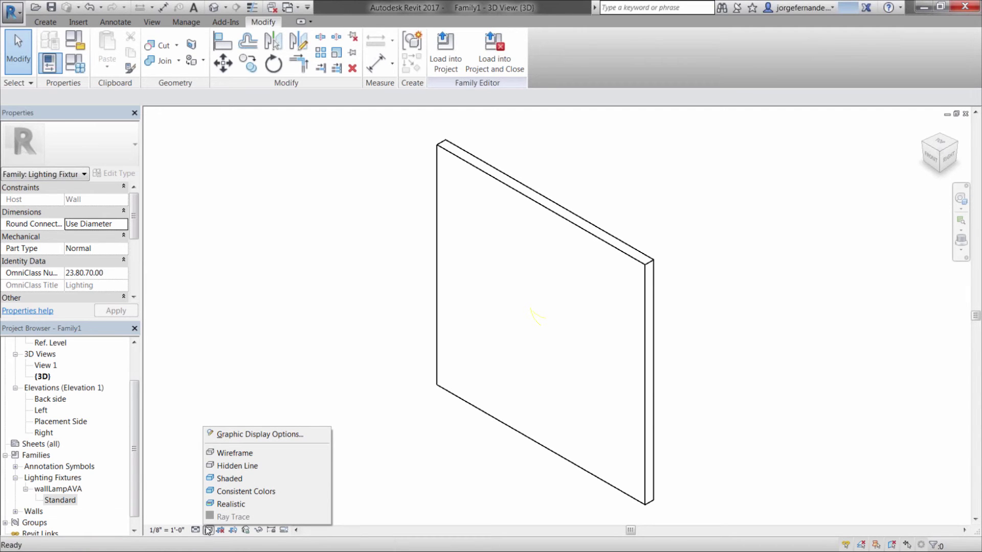
left_click(228, 479)
middle_click_drag(668, 388, 727, 351, "shift")
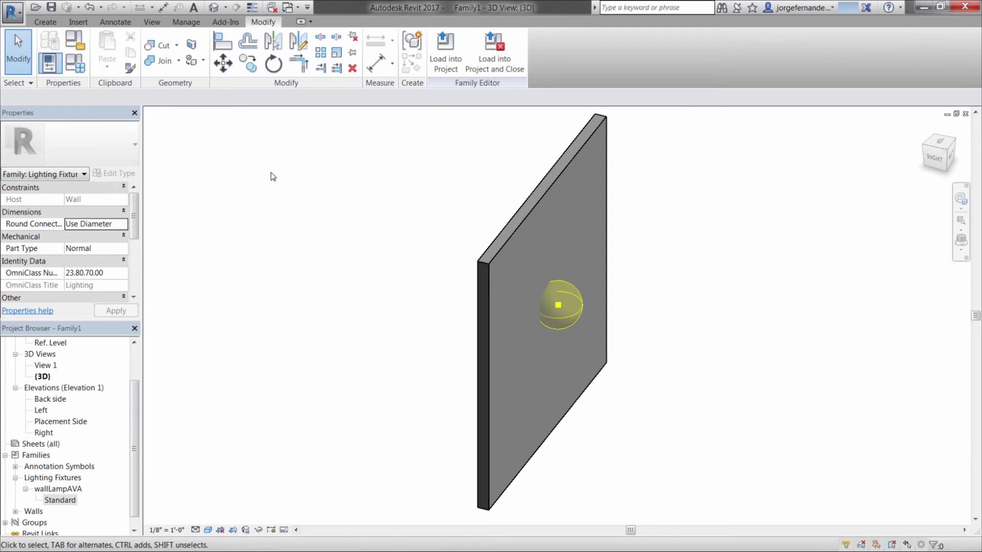
Step: Place one instance of the wallLampAVA Standard type in the 3D view, beside the host wall
left_click_drag(53, 504, 688, 345)
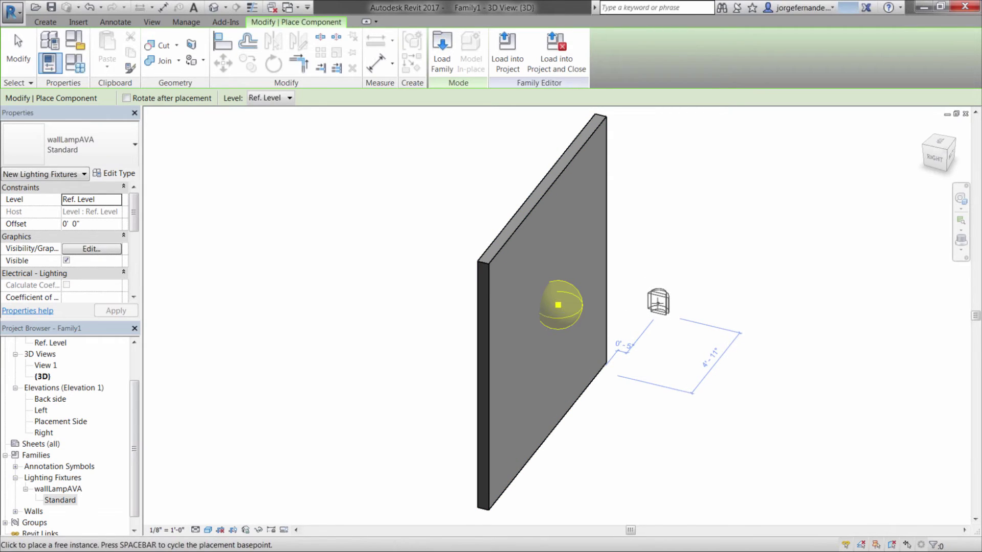
left_click(658, 300)
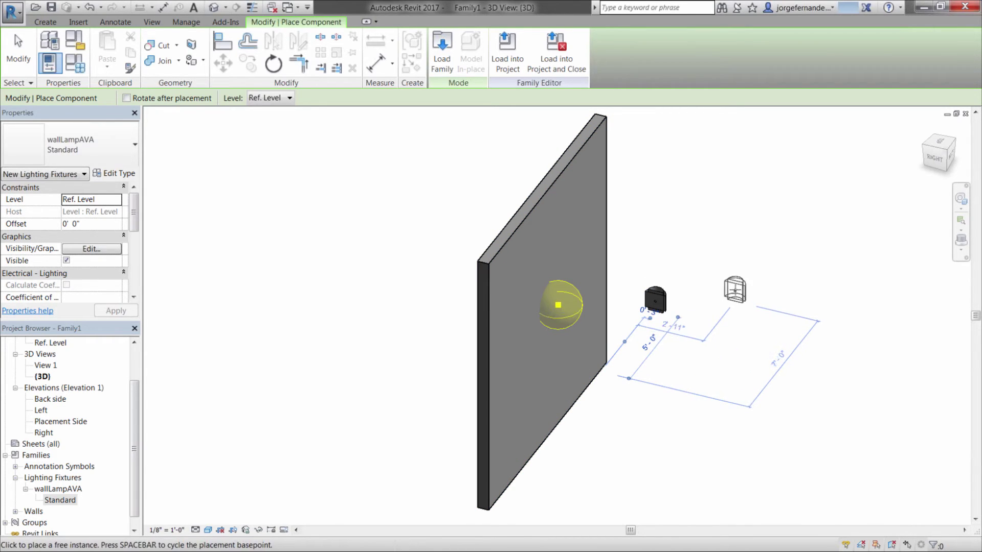
key("Escape")
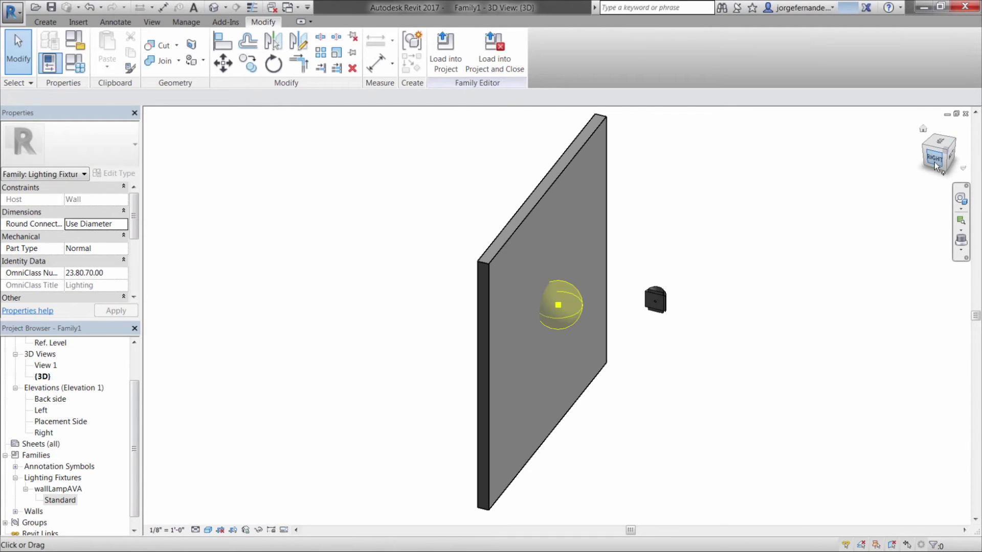
Step: Look at the wall from the right in Wireframe style and raise the lamp to about 6' 6 3/8" offset, near the light source's height
left_click(936, 159)
left_click_drag(552, 435, 579, 347)
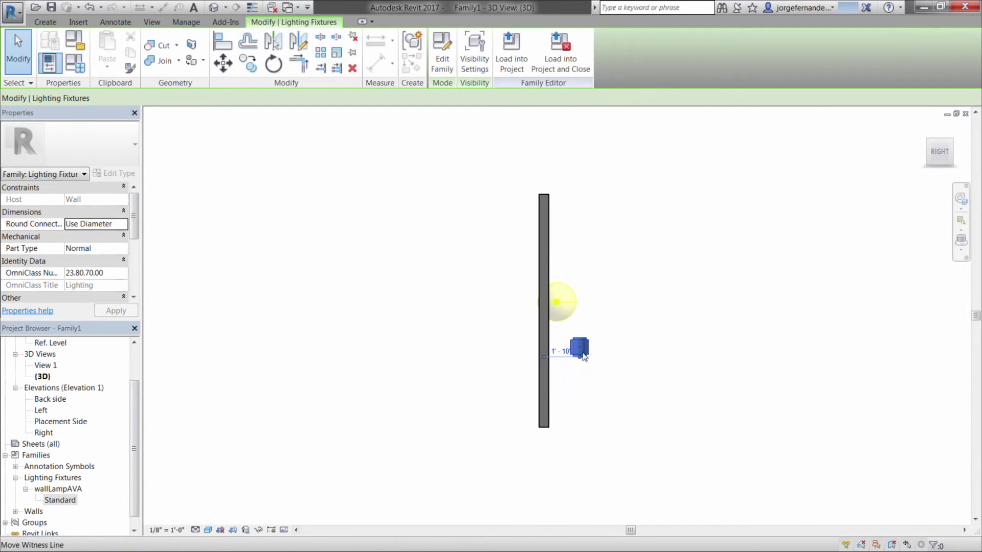
left_click(208, 530)
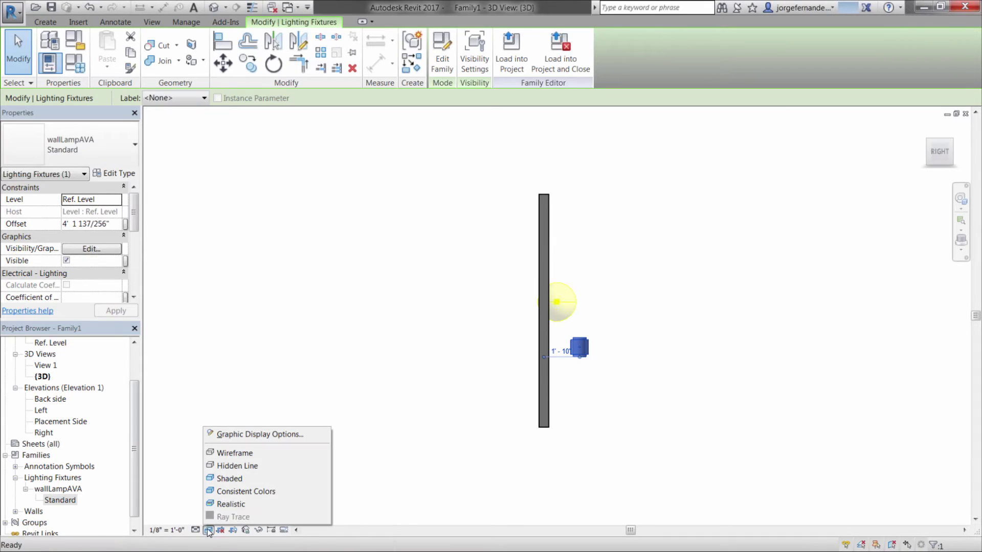
left_click(254, 454)
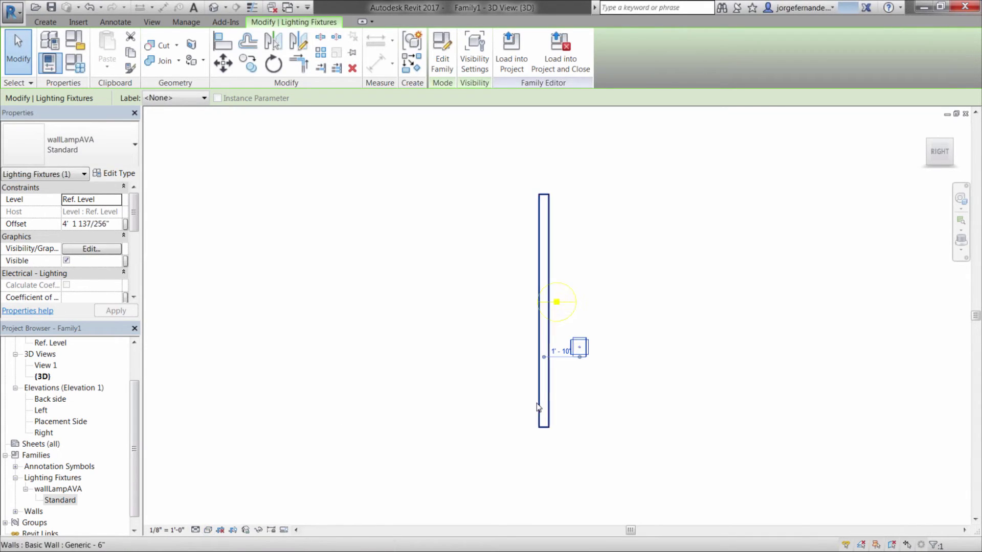
scroll(579, 323, "up", 2)
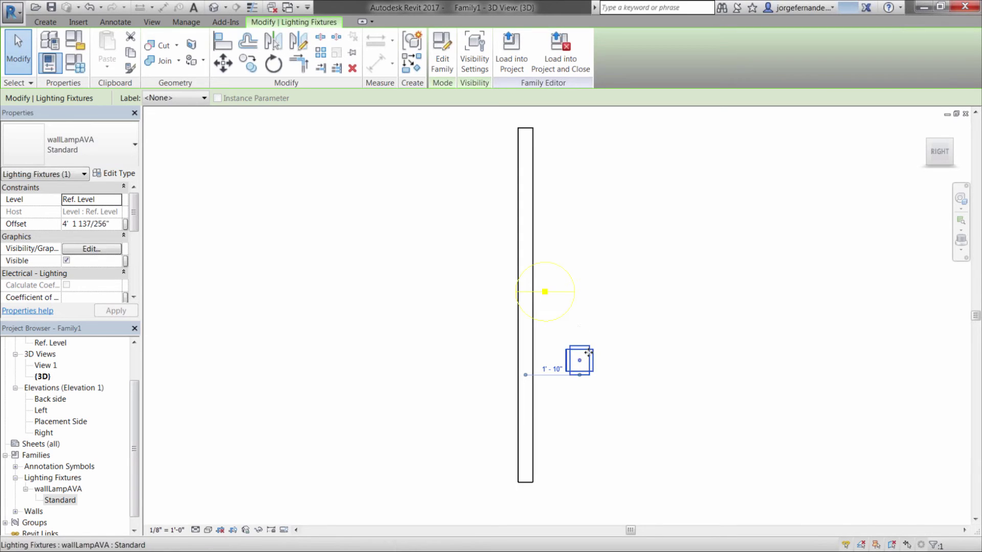
left_click_drag(587, 353, 589, 281)
Step: In the top view, rotate the lamp 90° so its flat back faces the wall
left_click(940, 134)
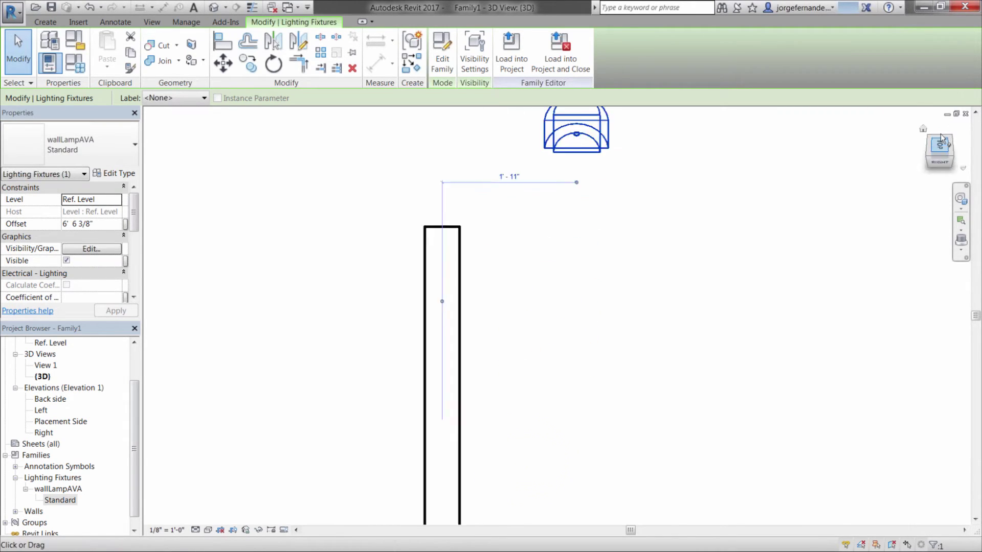
scroll(686, 259, "down", 7)
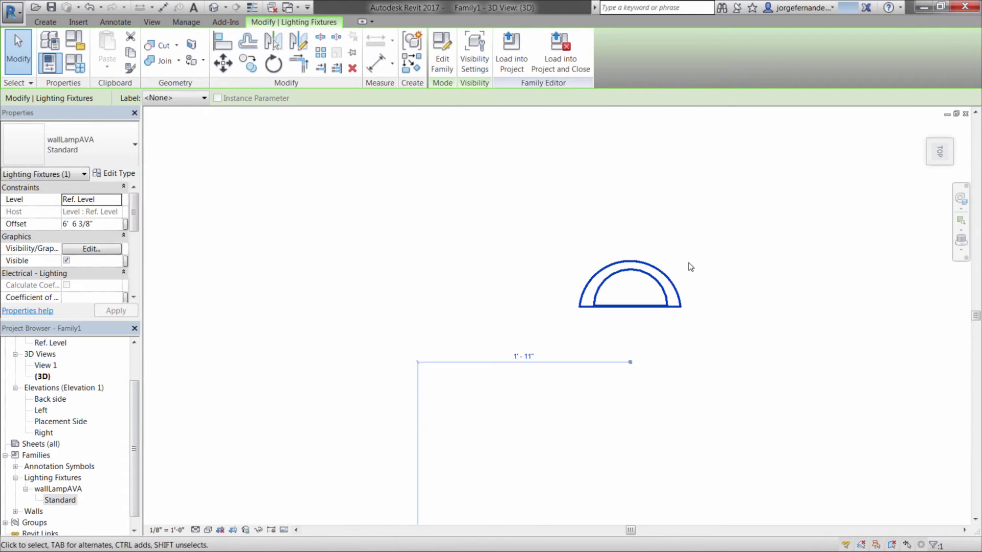
left_click(754, 331)
middle_click_drag(753, 332, 679, 217)
left_click_drag(598, 167, 584, 485)
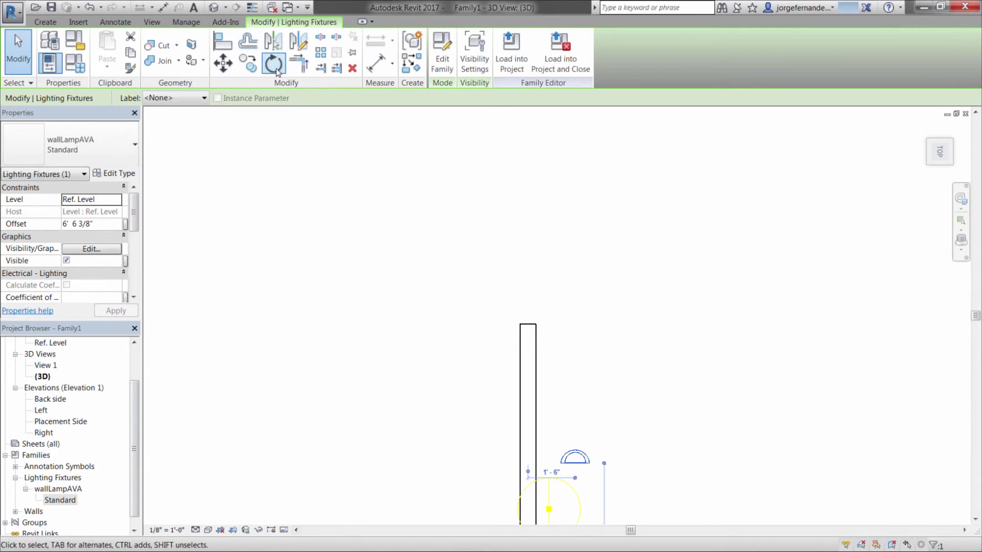
left_click(274, 64)
left_click(581, 306)
type("90")
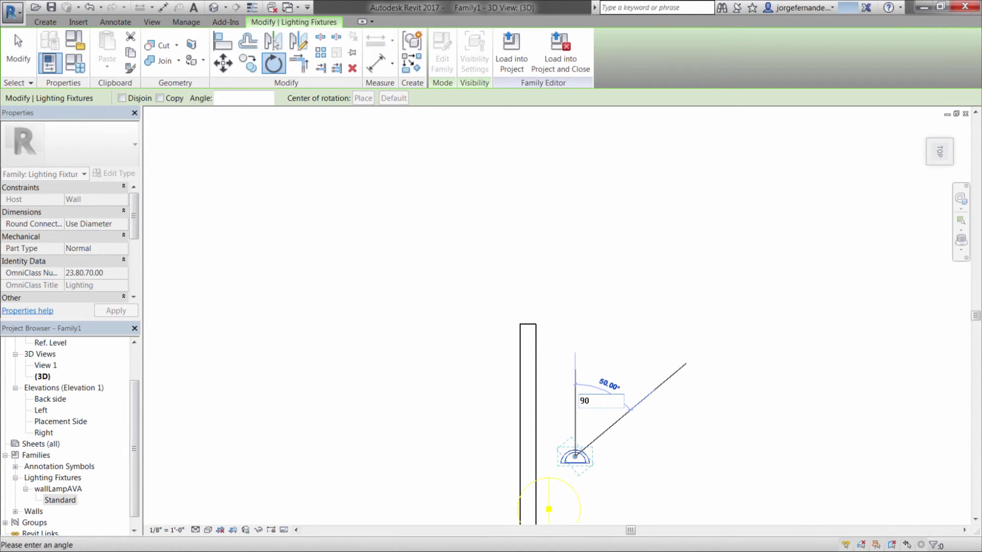
key("Return")
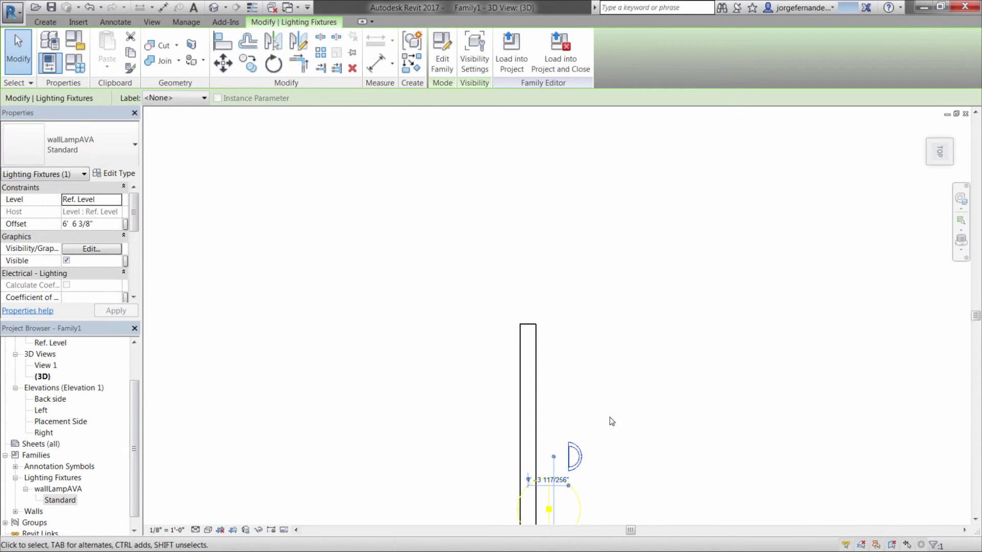
Step: Move the lamp so its flat back sits on the wall face, centred on the light source, and dismiss the warning
middle_click_drag(611, 421, 620, 282)
scroll(572, 360, "up", 3)
mouse_move(571, 360)
middle_mouse_down()
mouse_move(591, 320)
mouse_move(588, 240)
middle_mouse_up()
left_click_drag(563, 193, 508, 284)
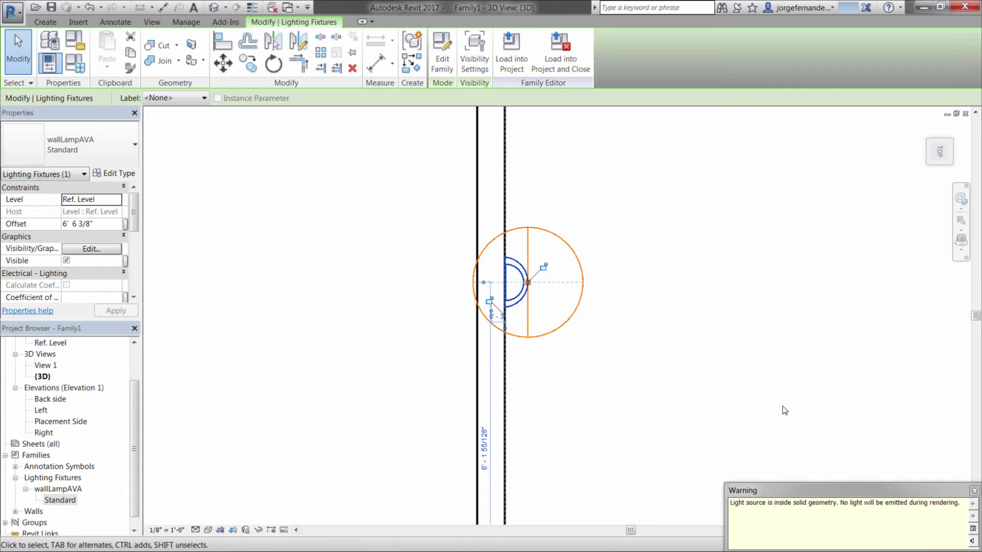
left_click(972, 492)
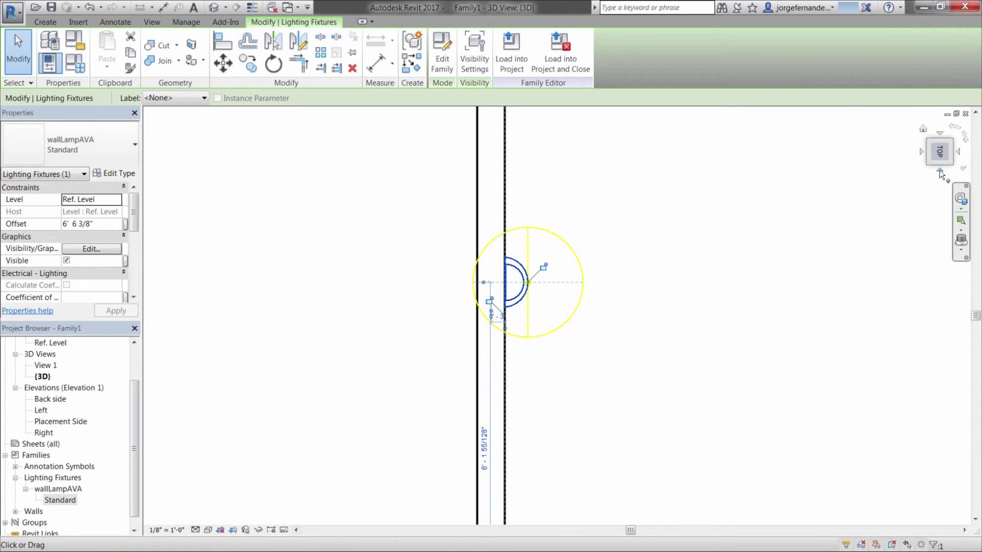
Step: From the right side, nudge the lamp down to centre it vertically on the light source
left_click(939, 170)
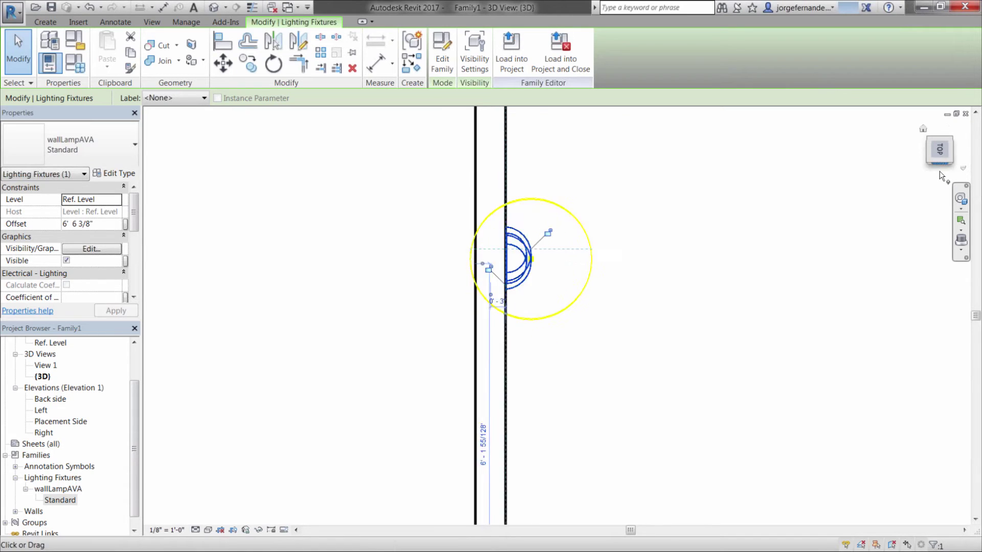
scroll(741, 257, "down", 6)
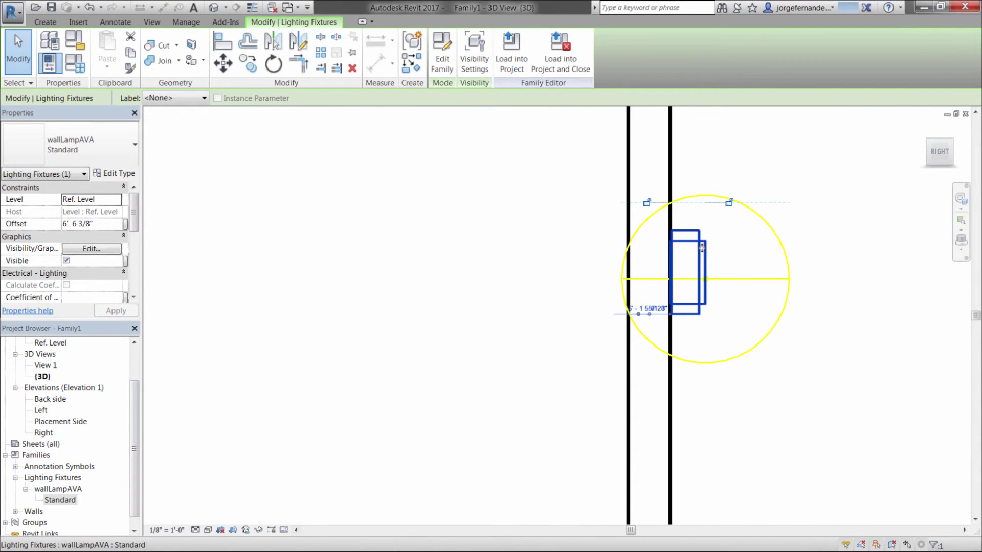
mouse_move(701, 254)
left_mouse_down()
mouse_move(706, 266)
mouse_move(702, 251)
left_mouse_up()
left_click(833, 226)
scroll(834, 225, "down", 2)
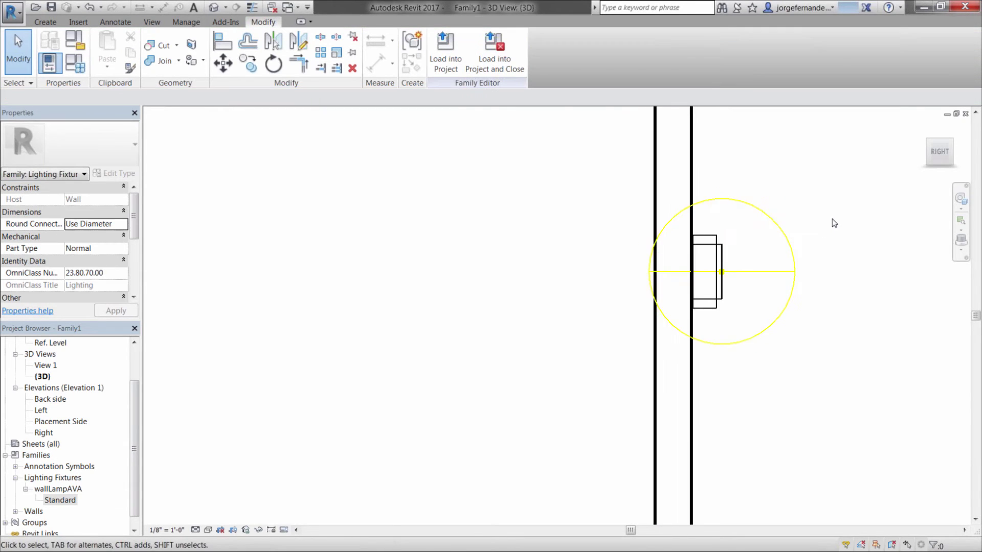
scroll(851, 239, "down", 1)
middle_click_drag(857, 232, 730, 221)
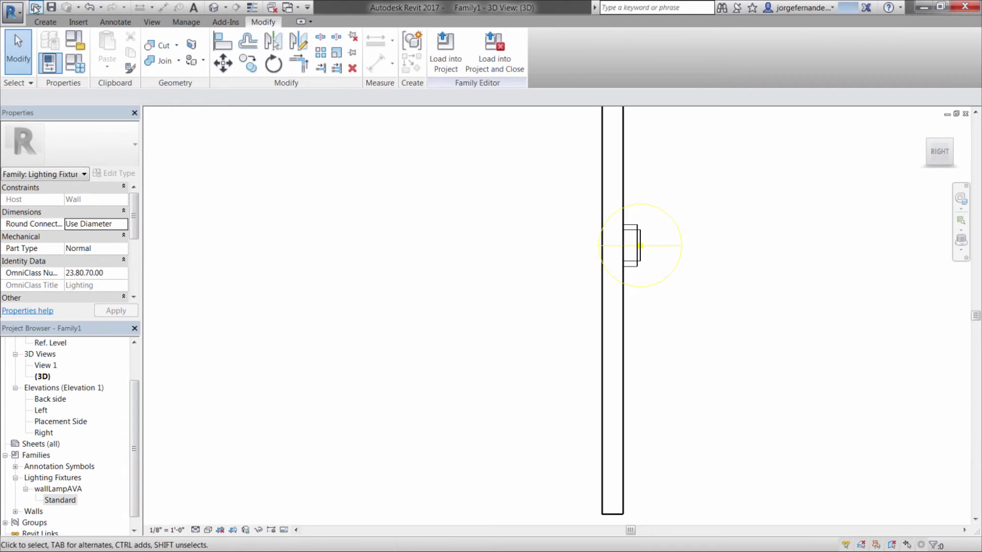
Step: Save the family in My Documents as "light fixture ava"
left_click(51, 7)
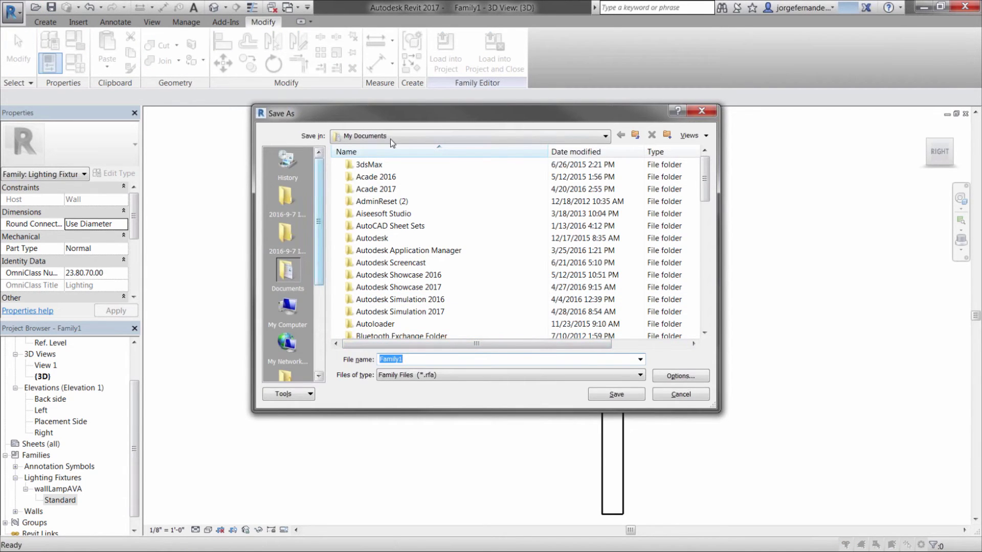
left_click_drag(409, 359, 352, 357)
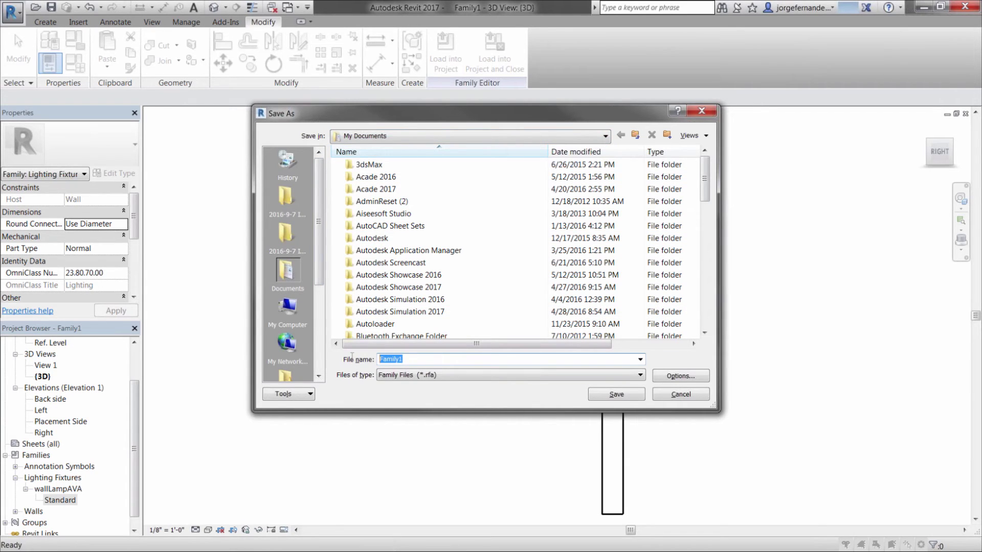
type("light fixture ava")
left_click(615, 396)
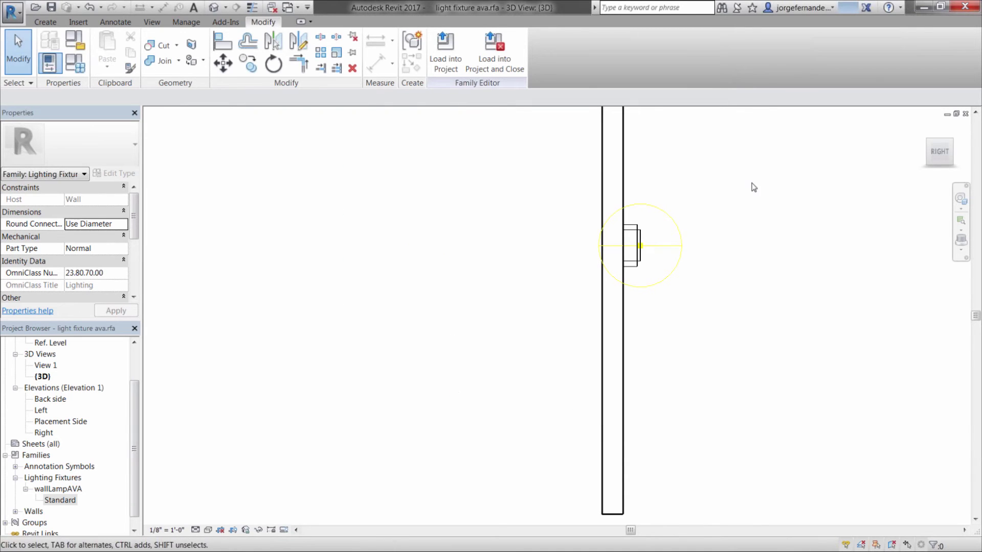
Step: Load the family into the carlHQ-incomplete project and place three light fixtures on the upper floor's wood wall between the existing lamps
left_click(454, 64)
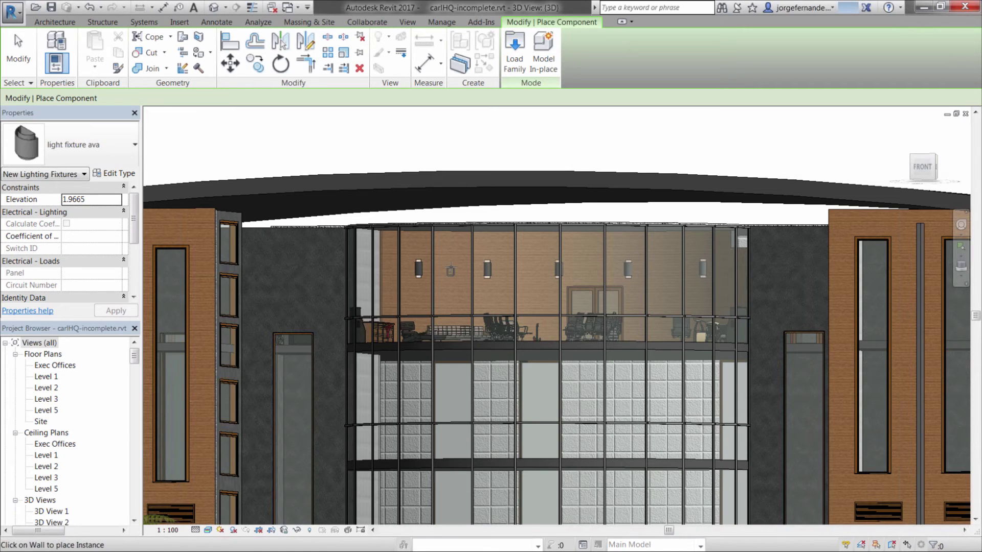
left_click(450, 270)
left_click(508, 271)
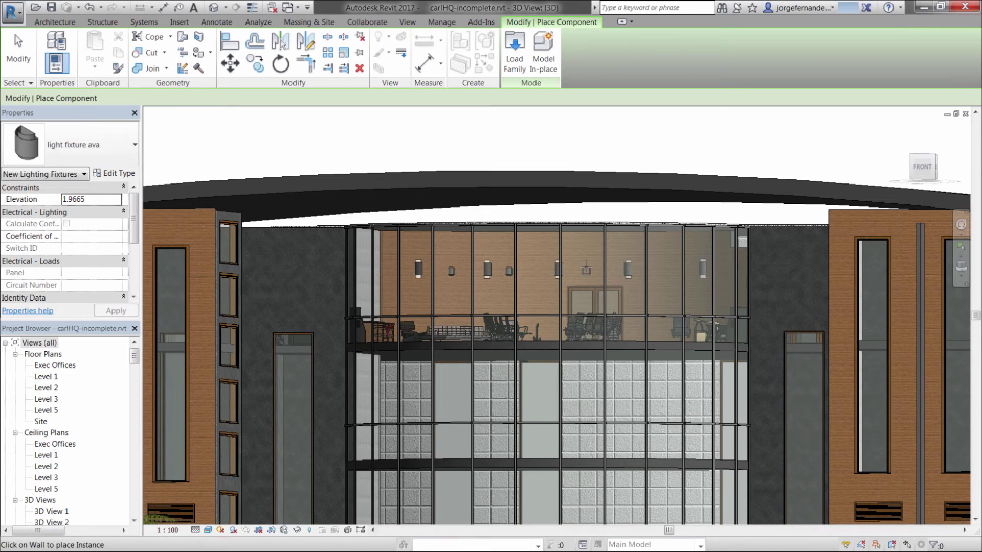
right_click(576, 209)
left_click(593, 214)
right_click(591, 210)
left_click(607, 215)
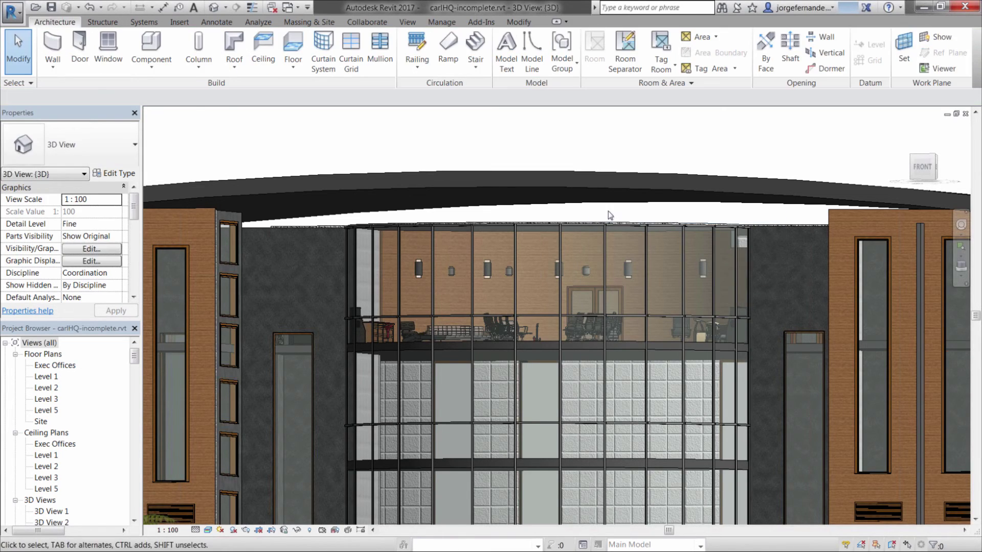
scroll(450, 272, "up", 2)
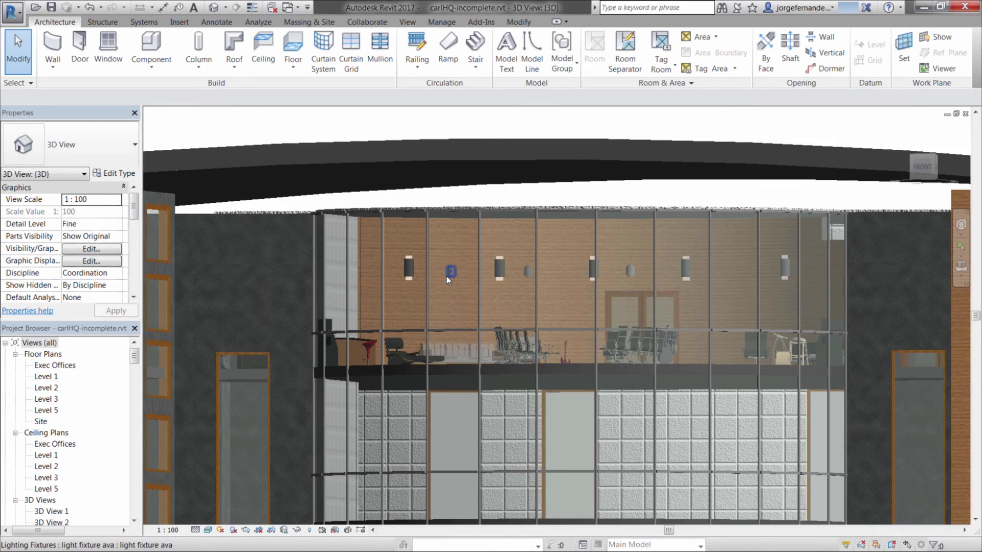
scroll(446, 275, "up", 1)
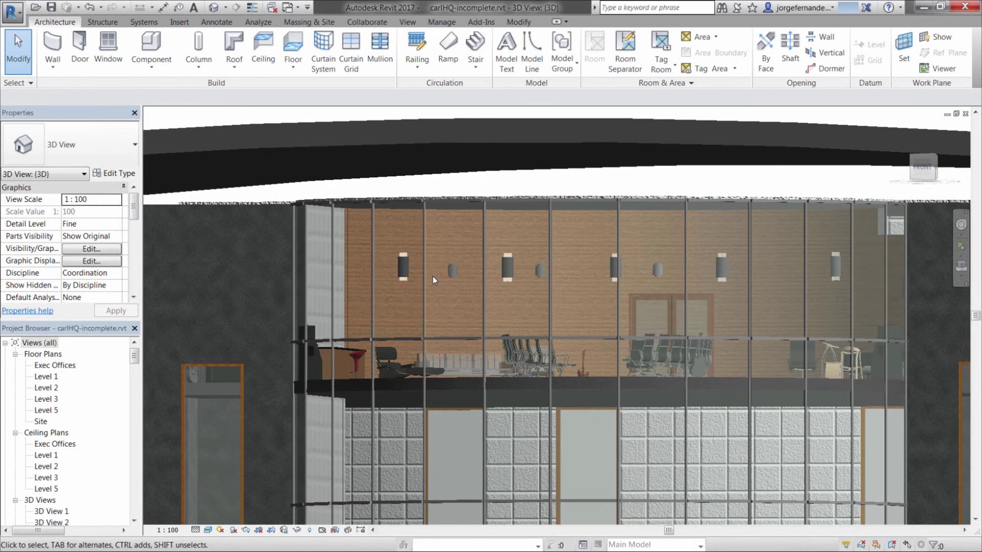
scroll(432, 275, "up", 1)
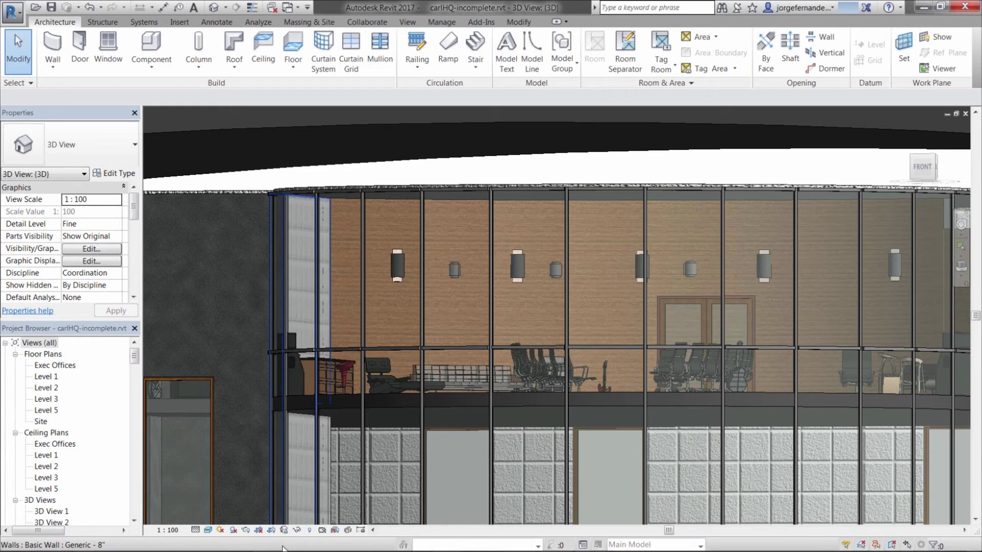
Step: Switch to Separator Vessel Layout.iam in Inventor and view the assembly's BIM Exchange environment, leaving it when done
mouse_move(266, 539)
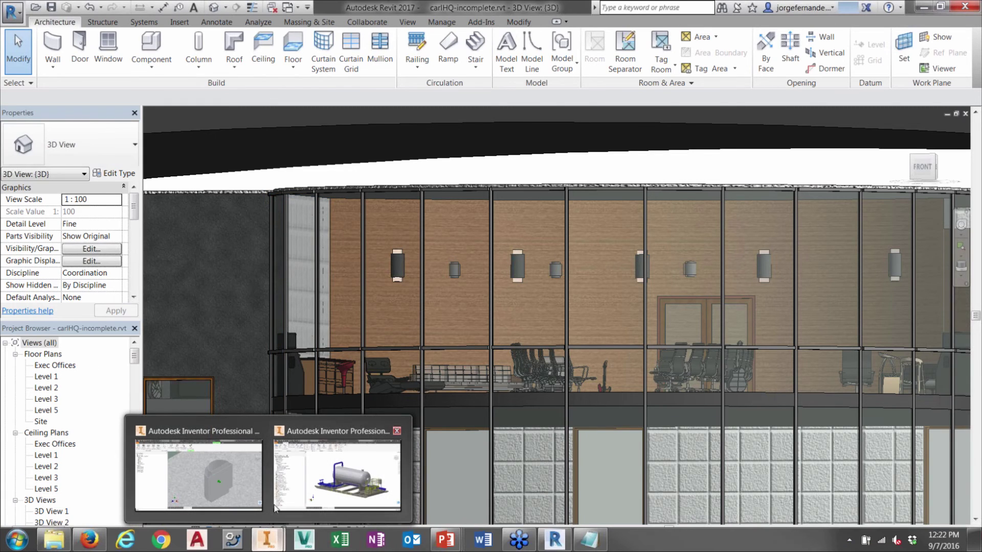
left_click(331, 483)
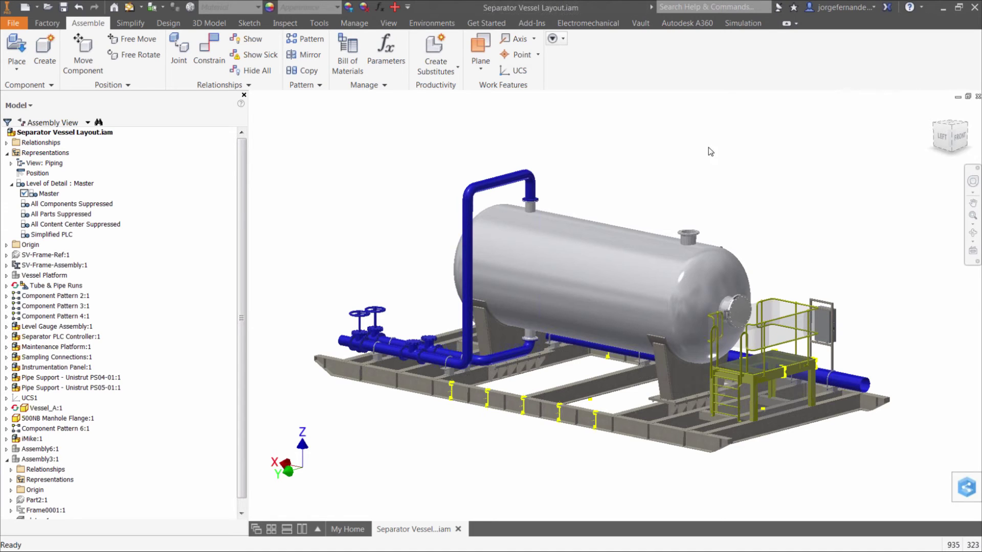
left_click(438, 24)
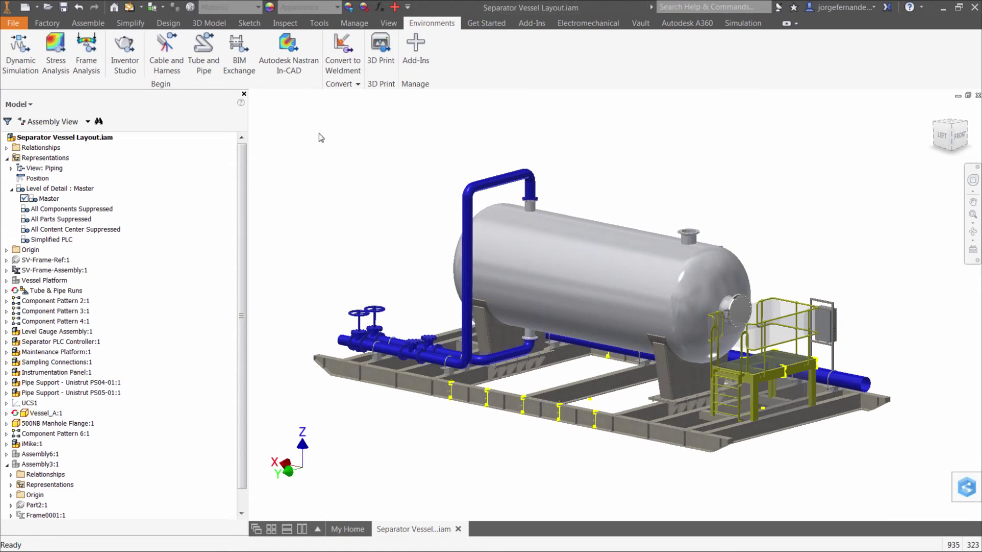
left_click(243, 72)
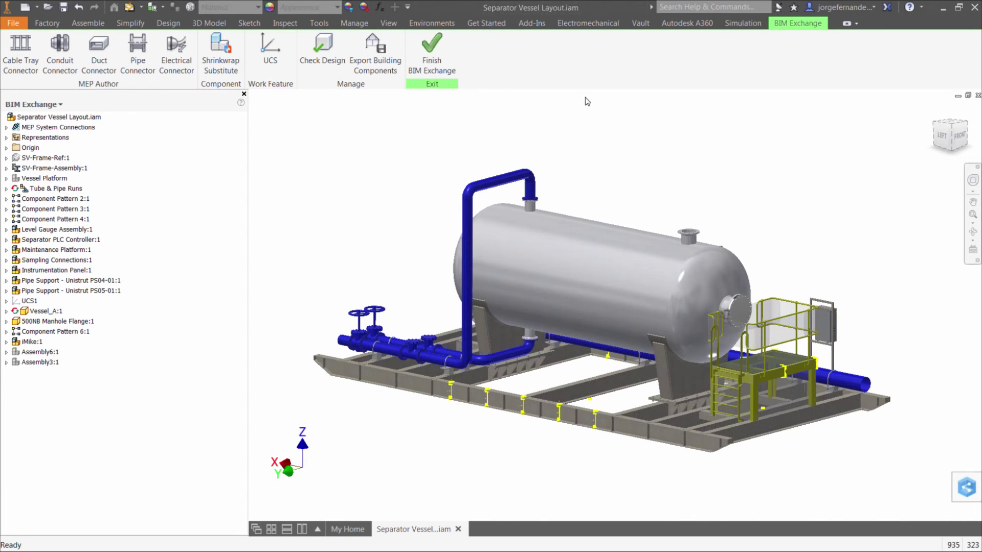
left_click(428, 59)
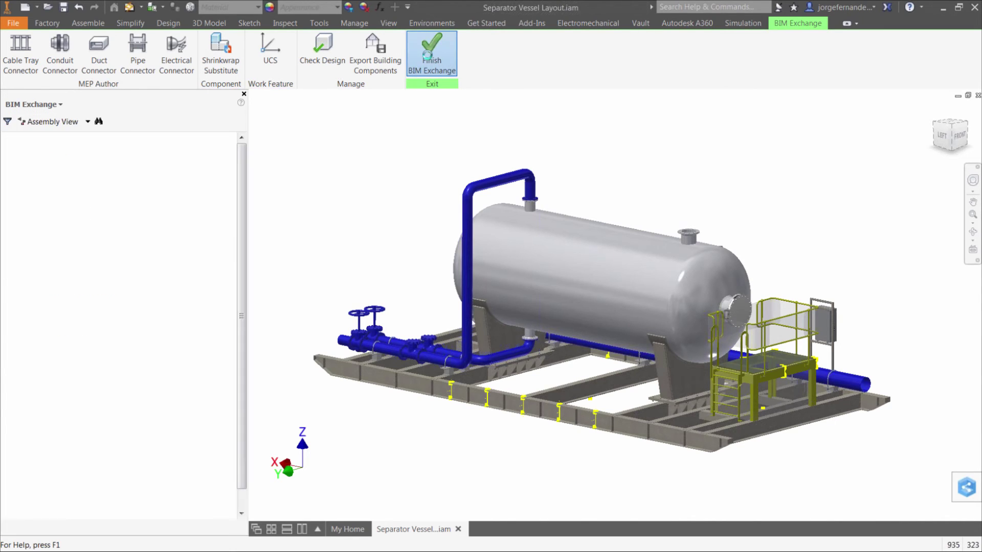